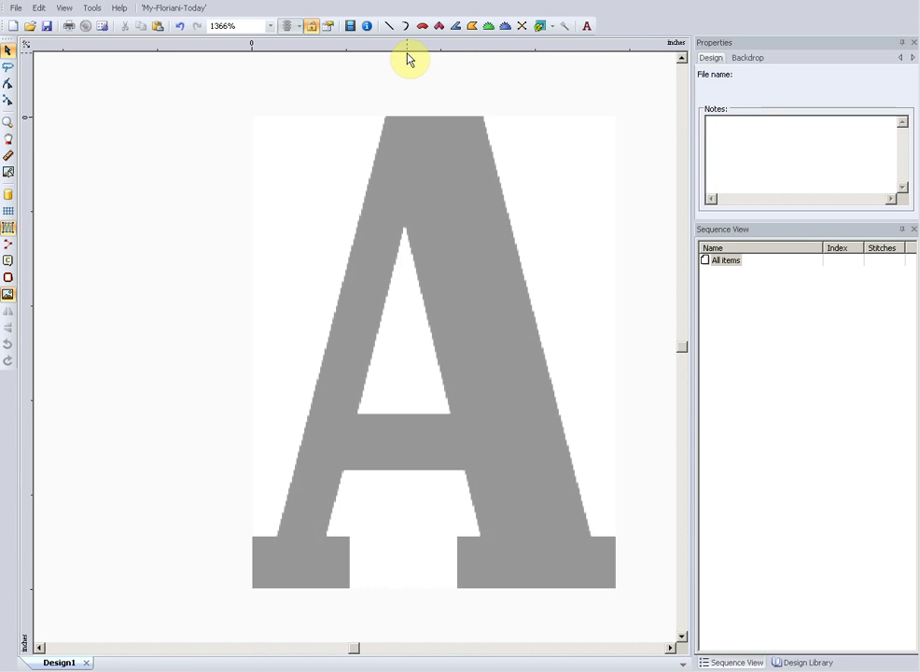
Step: Start a run-stitch path from the A's left foot up the left leg, across the top, and down the right leg to its foot's outer end
{"action": "left_click", "coordinate": [406, 25]}
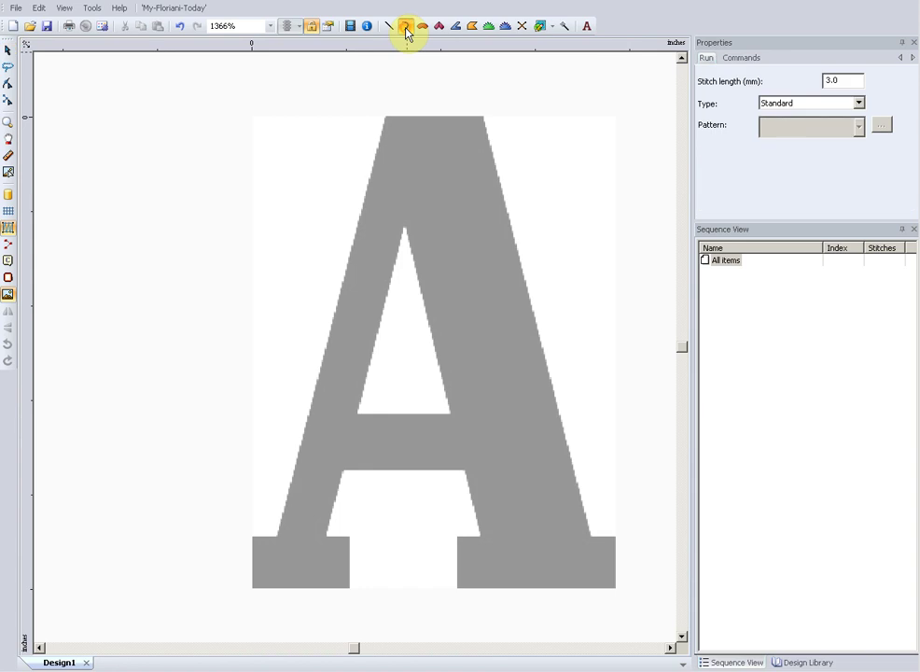
{"action": "left_click", "coordinate": [265, 575]}
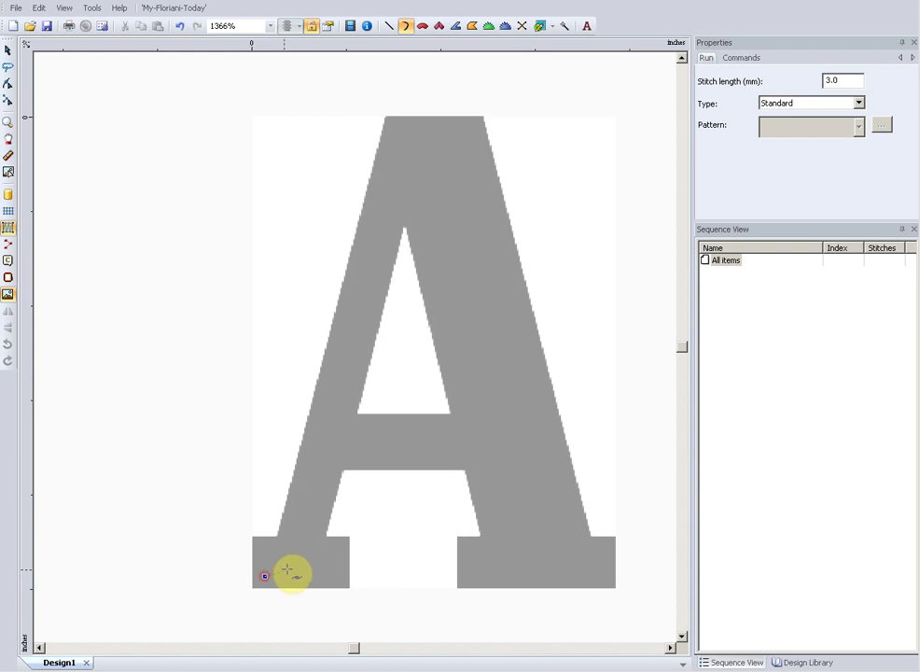
{"action": "left_click", "coordinate": [291, 566]}
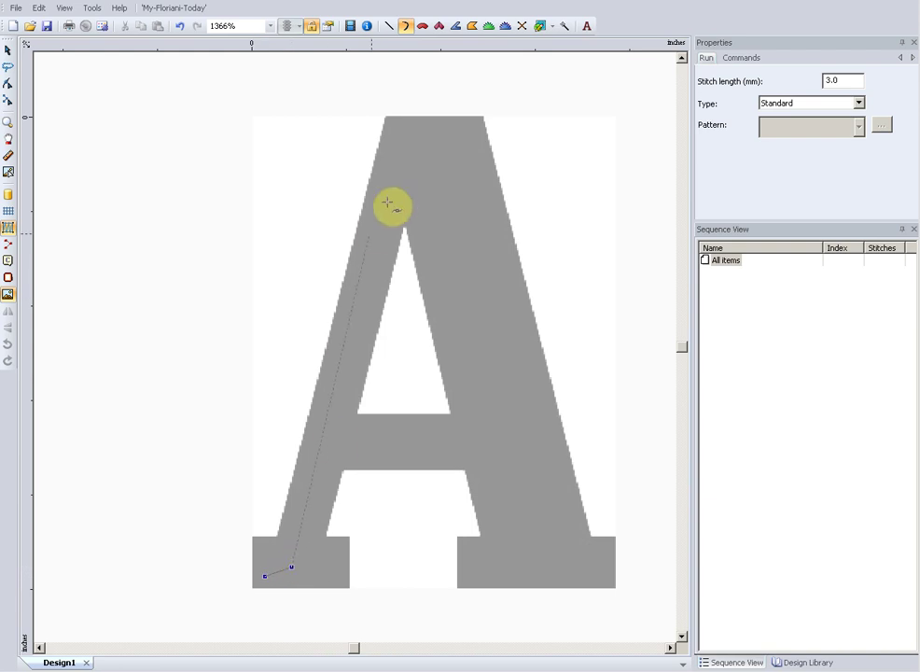
{"action": "left_click", "coordinate": [403, 130]}
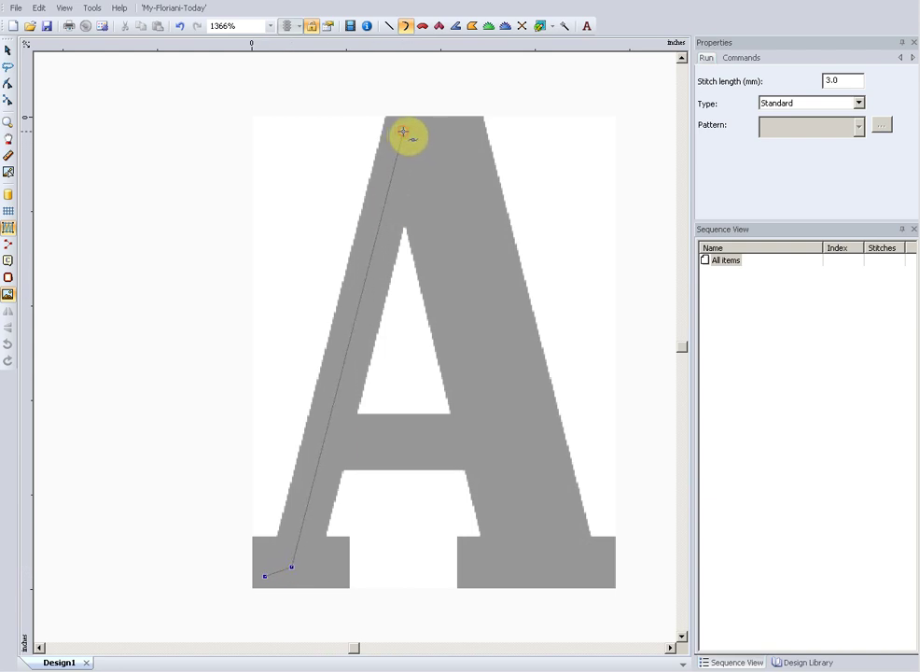
{"action": "left_click", "coordinate": [470, 131]}
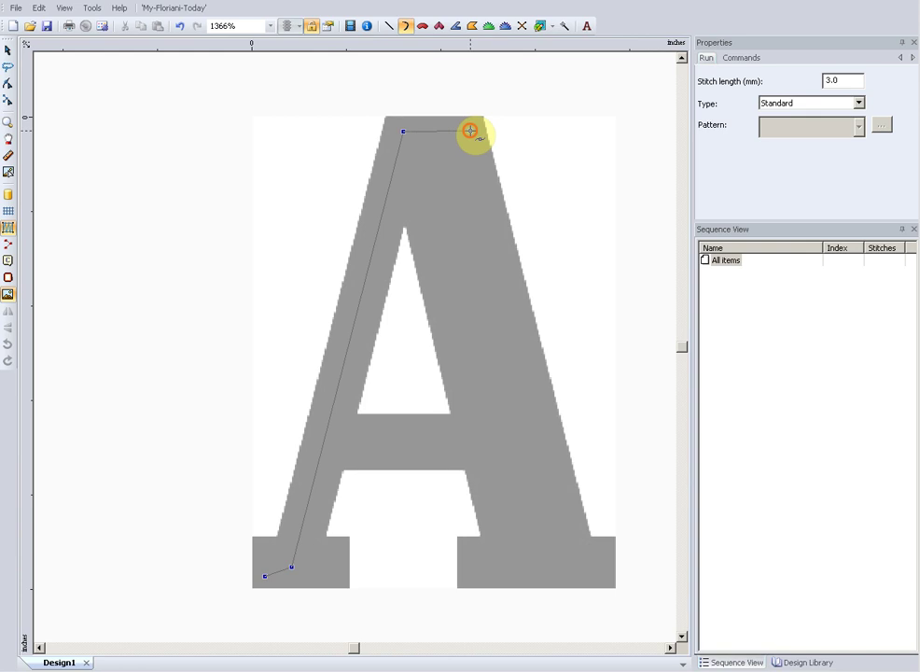
{"action": "left_click", "coordinate": [580, 564]}
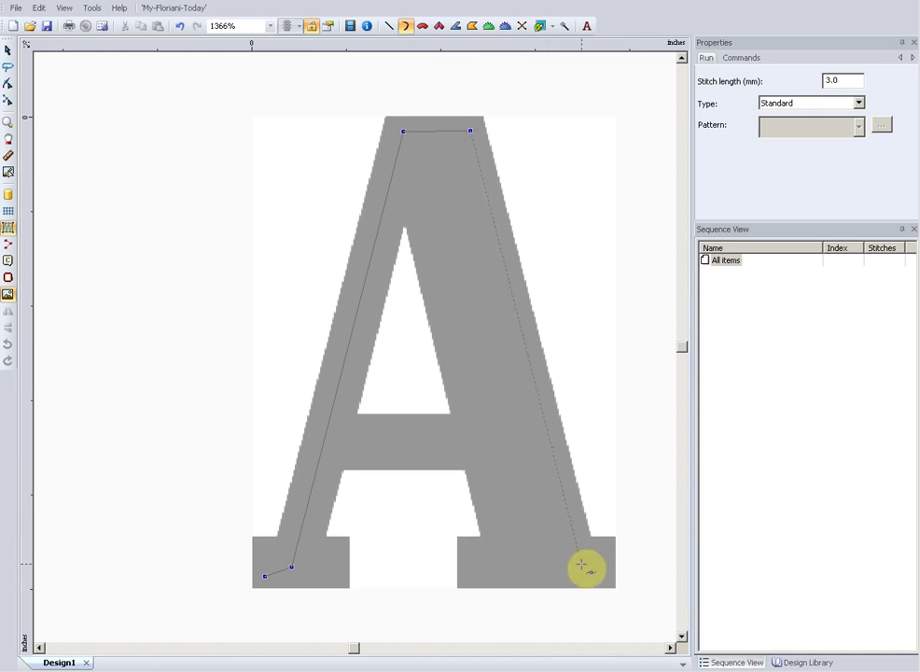
{"action": "left_click", "coordinate": [607, 564]}
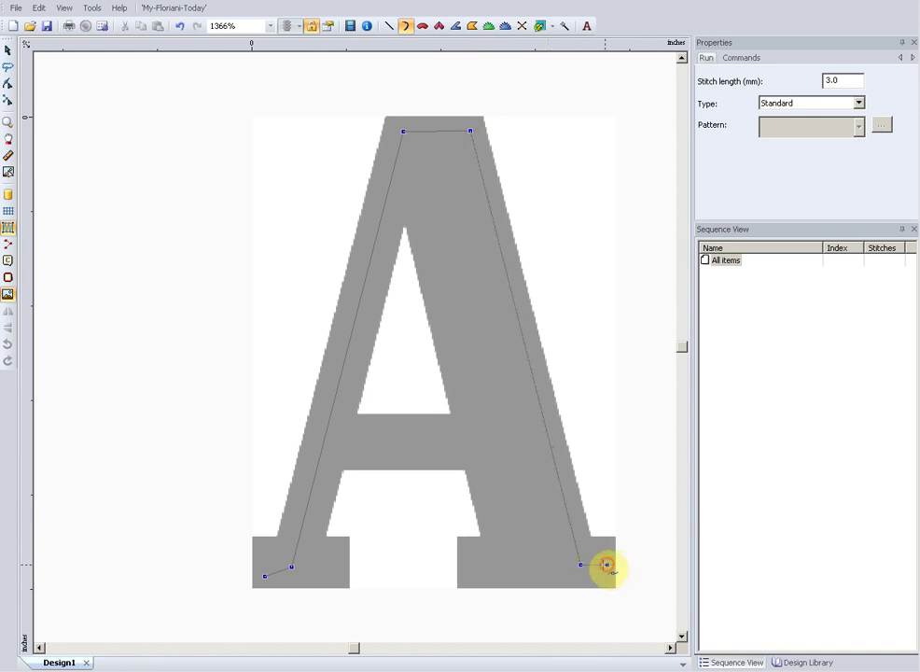
Step: Continue the run path across the right foot to its inner end, back to the stem, and up the stem's inner side to the top
{"action": "left_click", "coordinate": [464, 564]}
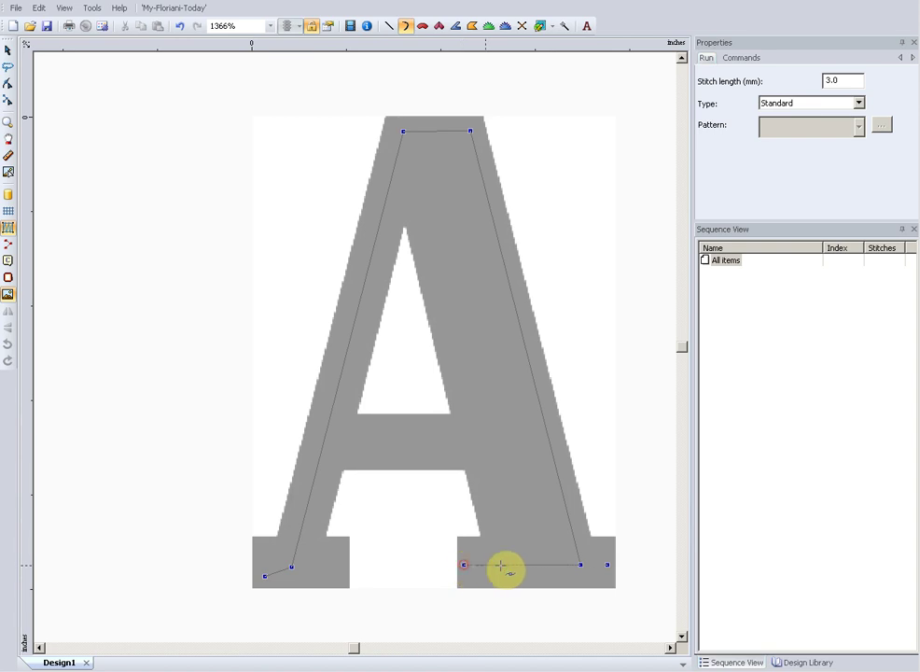
{"action": "left_click", "coordinate": [511, 564]}
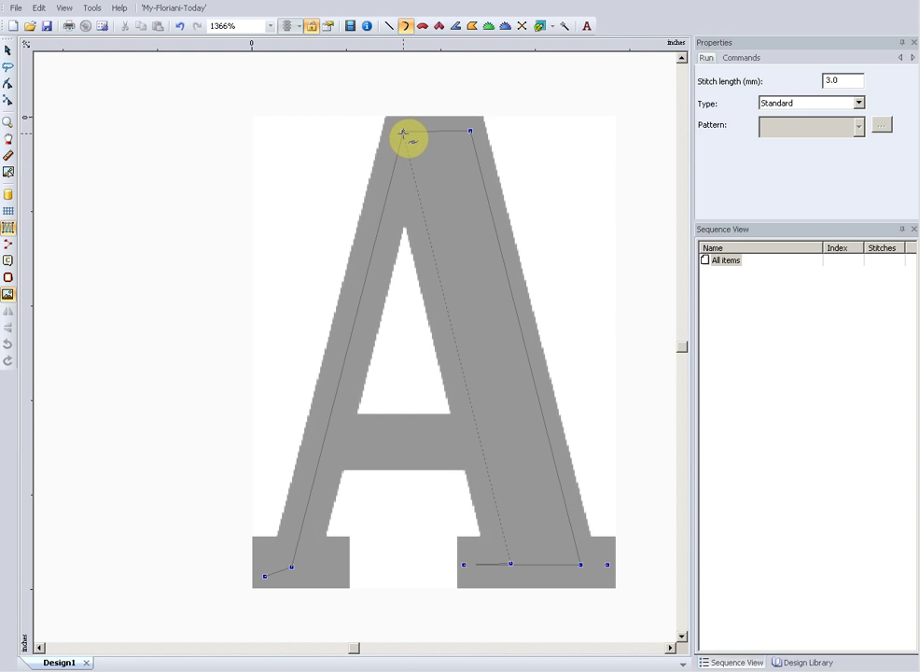
{"action": "left_click", "coordinate": [403, 133]}
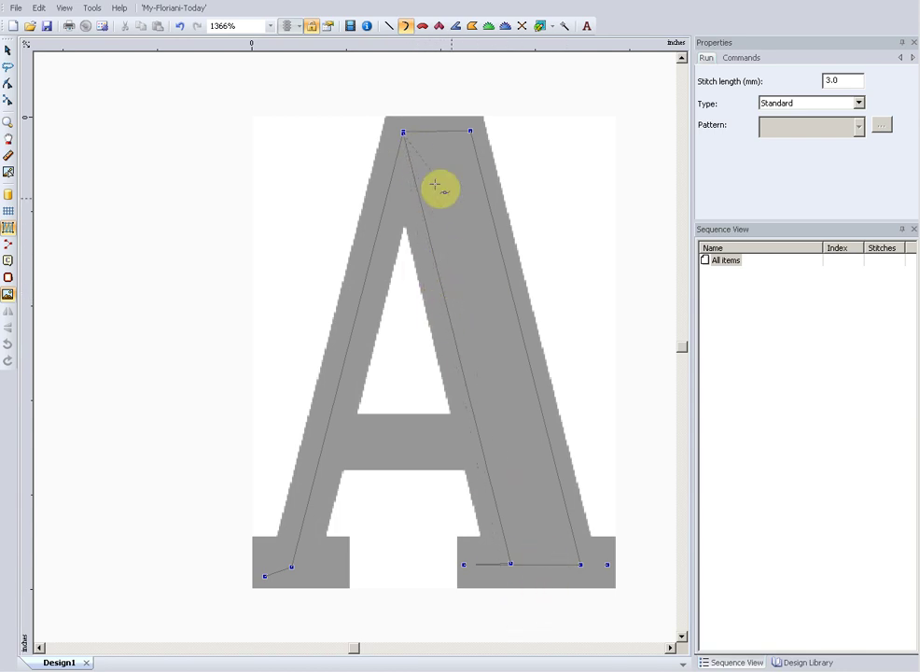
Step: Extend the run path down the left leg to the crossbar, across to the thick stem, and back to the left leg
{"action": "left_click", "coordinate": [324, 441]}
{"action": "left_click", "coordinate": [499, 441]}
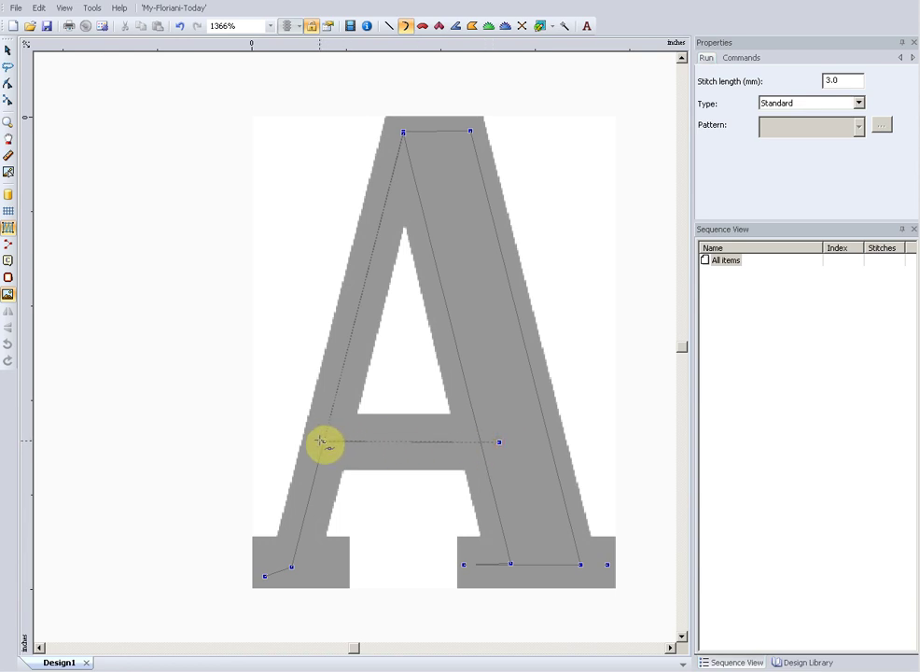
{"action": "left_click", "coordinate": [318, 440]}
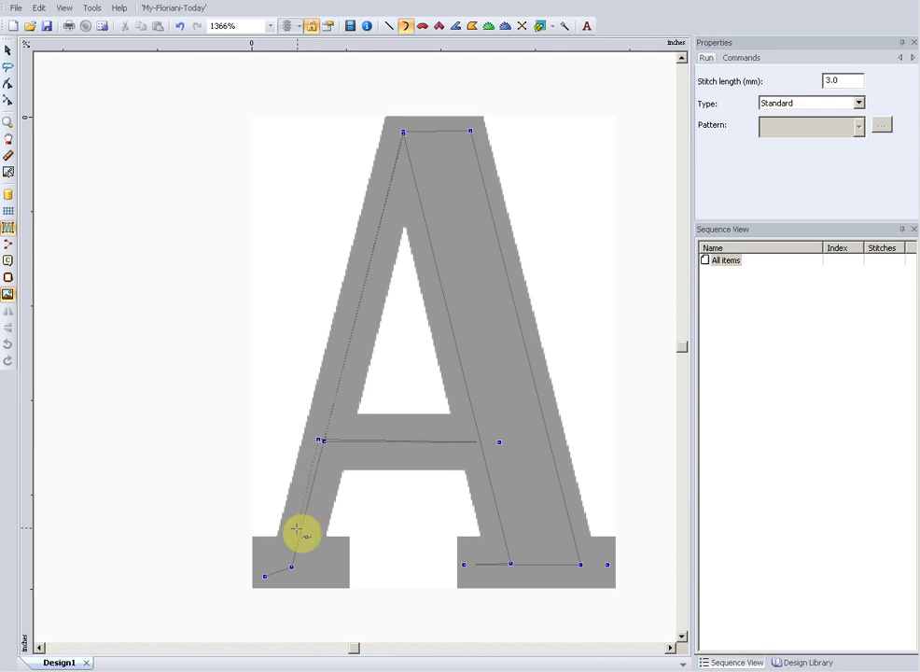
Step: Bring the run path down into the left foot, loop it around inside the foot, and finish the path
{"action": "left_click", "coordinate": [293, 567]}
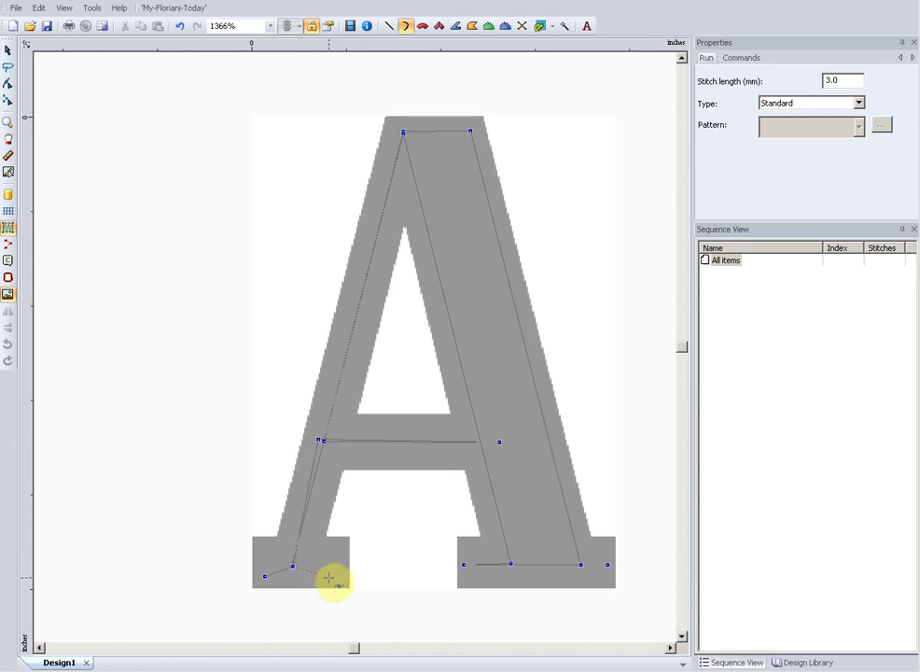
{"action": "left_click", "coordinate": [331, 578]}
{"action": "left_click", "coordinate": [263, 544]}
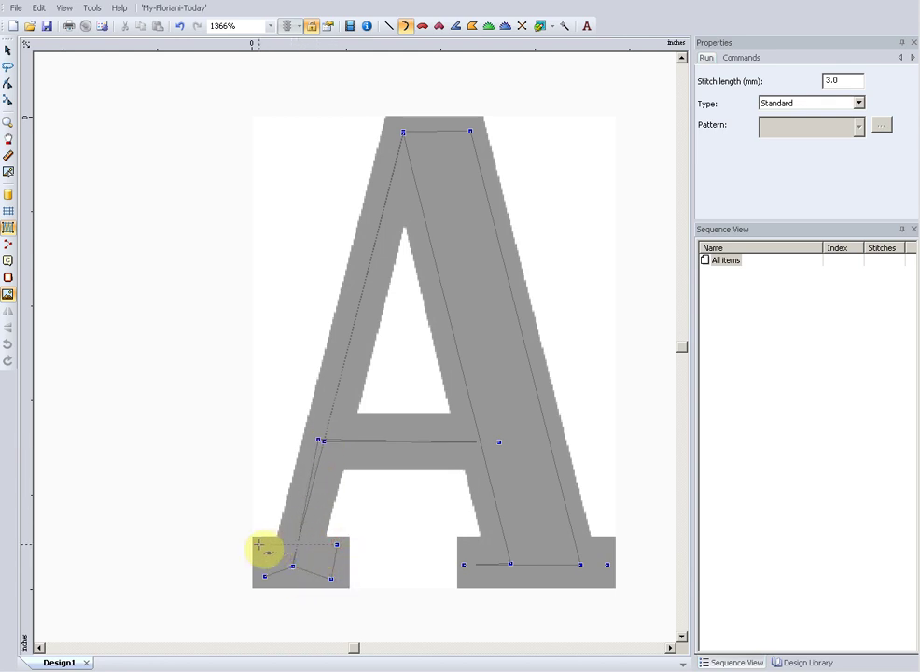
{"action": "left_click", "coordinate": [279, 569]}
{"action": "left_click", "coordinate": [291, 557]}
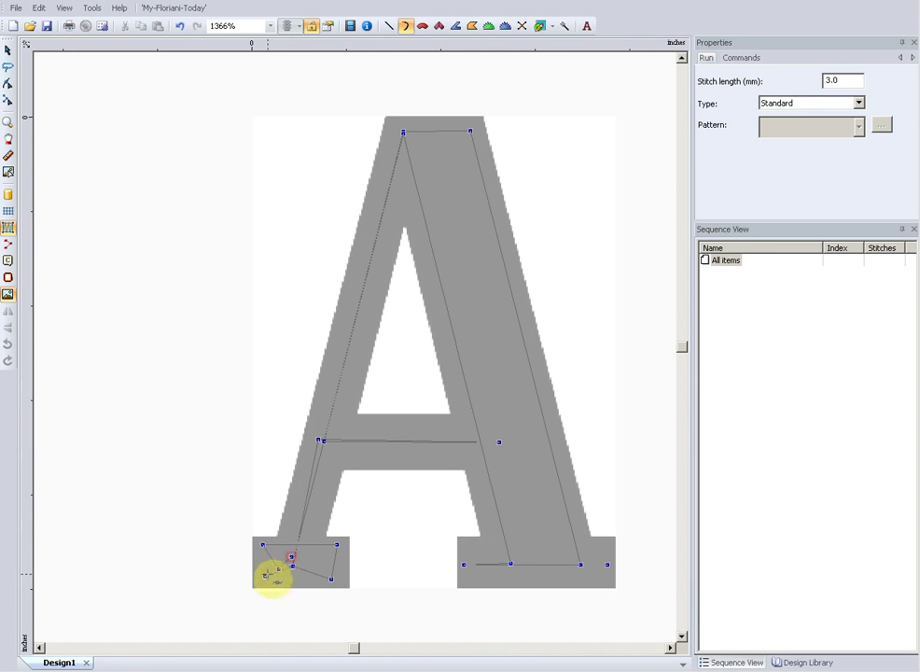
{"action": "key", "text": "Return"}
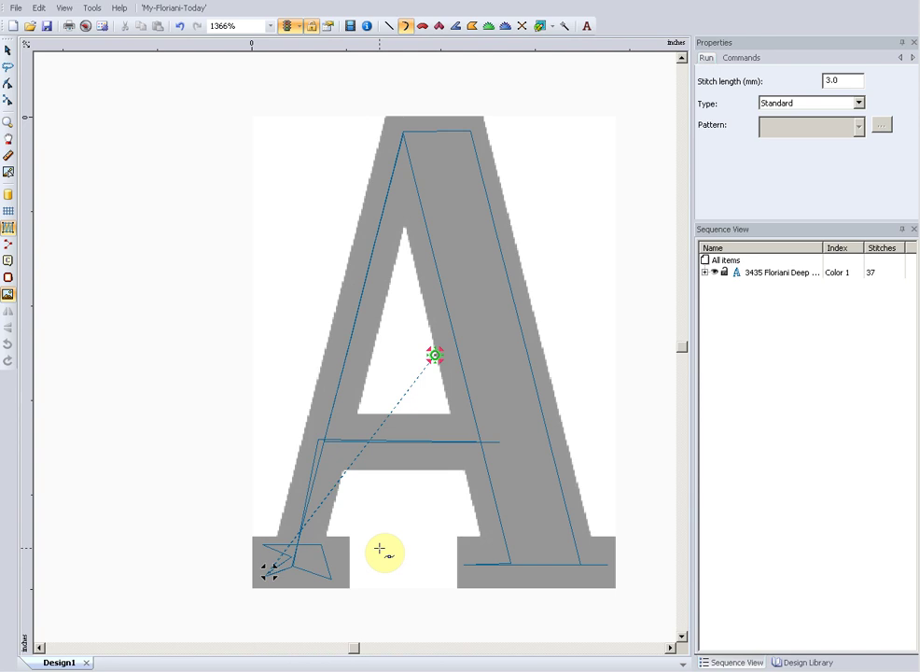
Step: Digitize a satin column over the outer half of the A's left foot, from its outer edge to the middle
{"action": "left_click", "coordinate": [439, 25]}
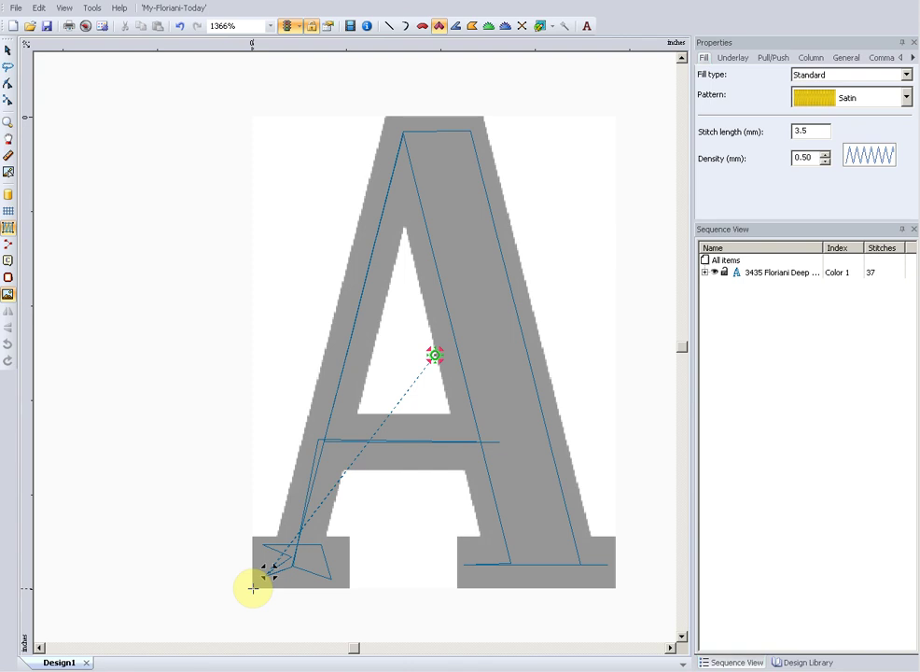
{"action": "left_click", "coordinate": [253, 588]}
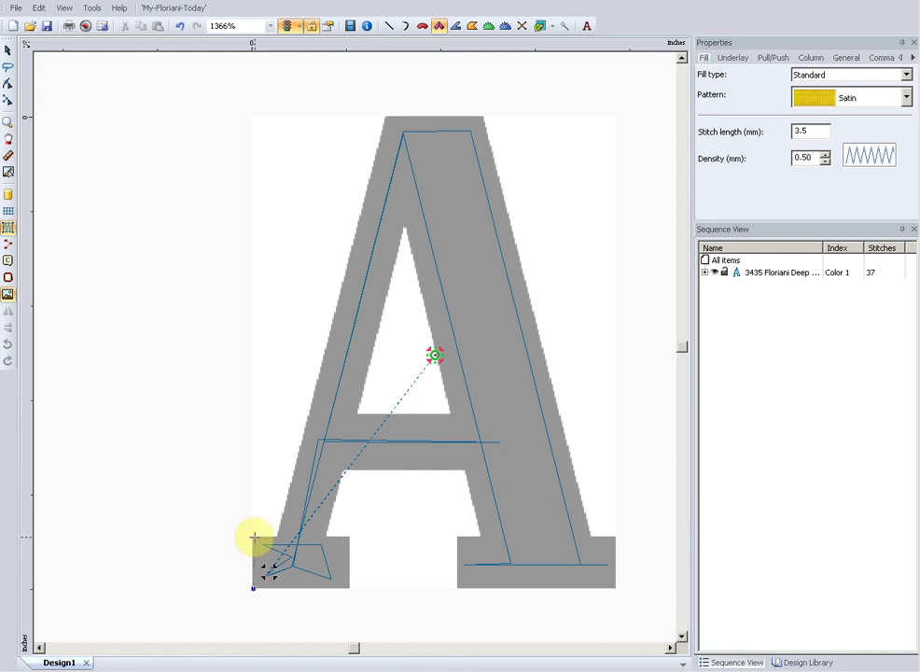
{"action": "left_click", "coordinate": [253, 537]}
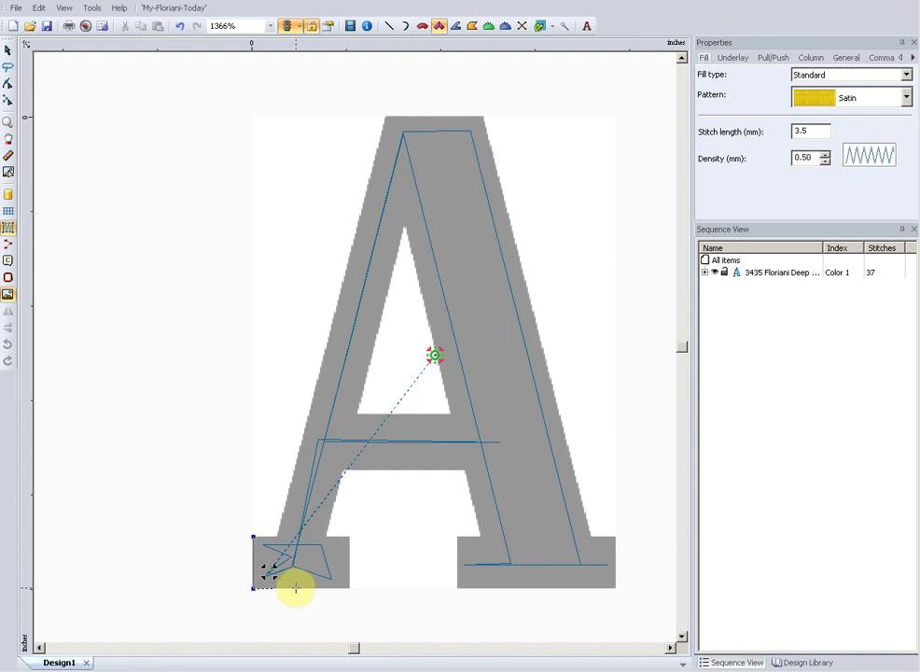
{"action": "left_click", "coordinate": [295, 588]}
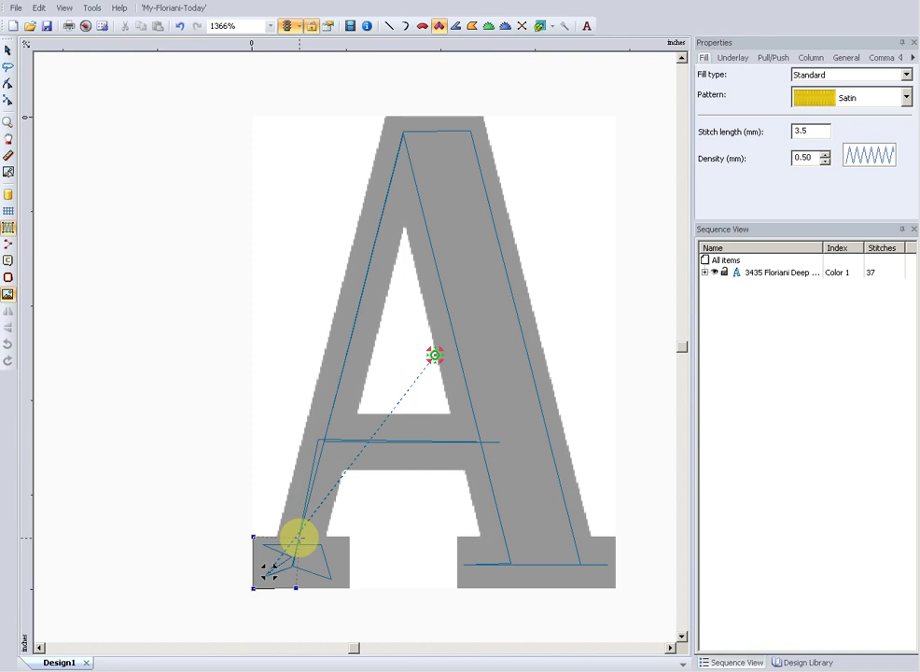
{"action": "left_click", "coordinate": [298, 539]}
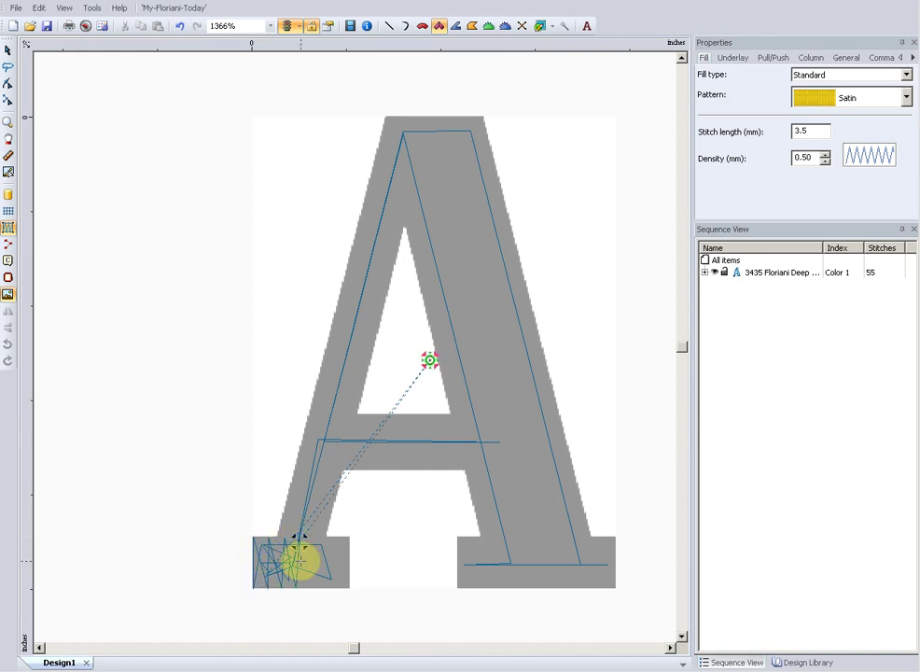
Step: Digitize a satin column over the inner half of the left foot, from its inner edge to the middle
{"action": "left_click", "coordinate": [349, 587]}
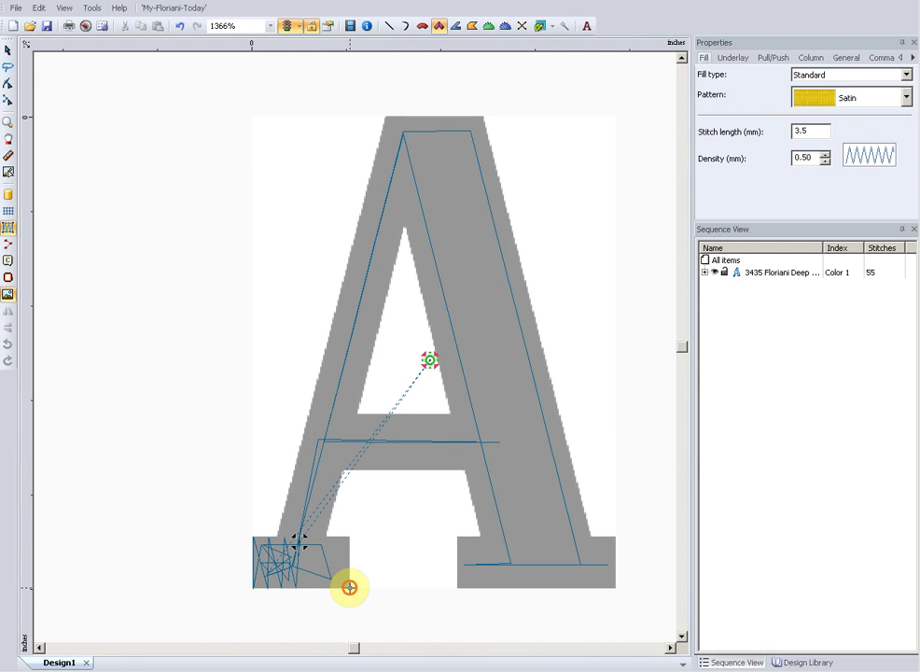
{"action": "left_click", "coordinate": [347, 536]}
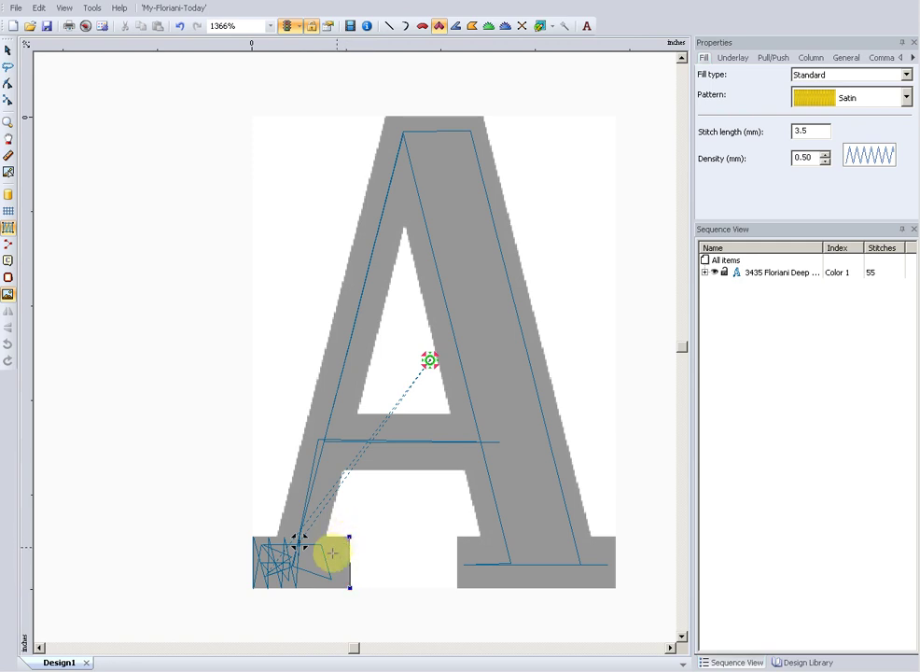
{"action": "left_click", "coordinate": [295, 586]}
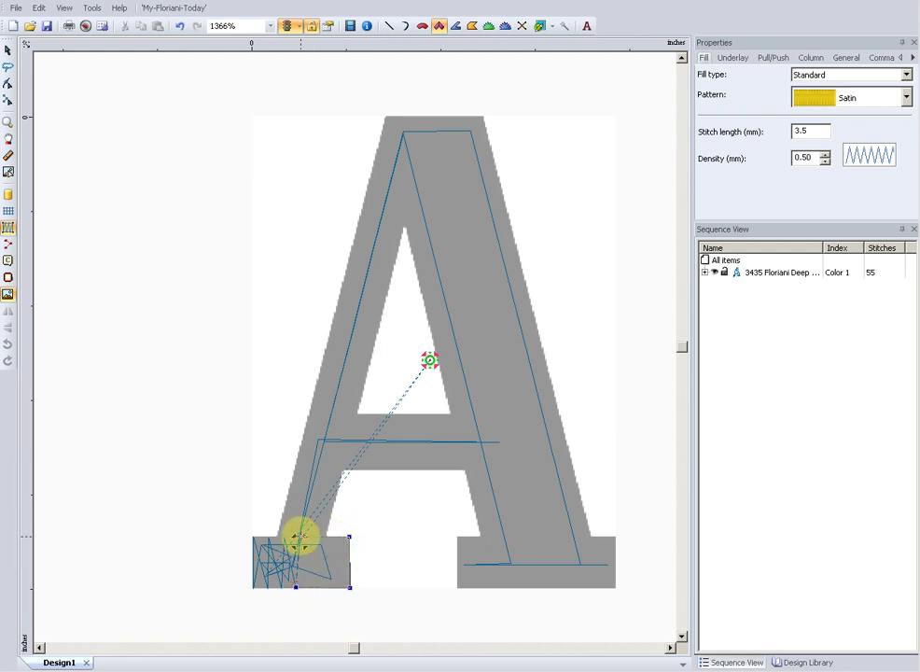
{"action": "left_click", "coordinate": [296, 536]}
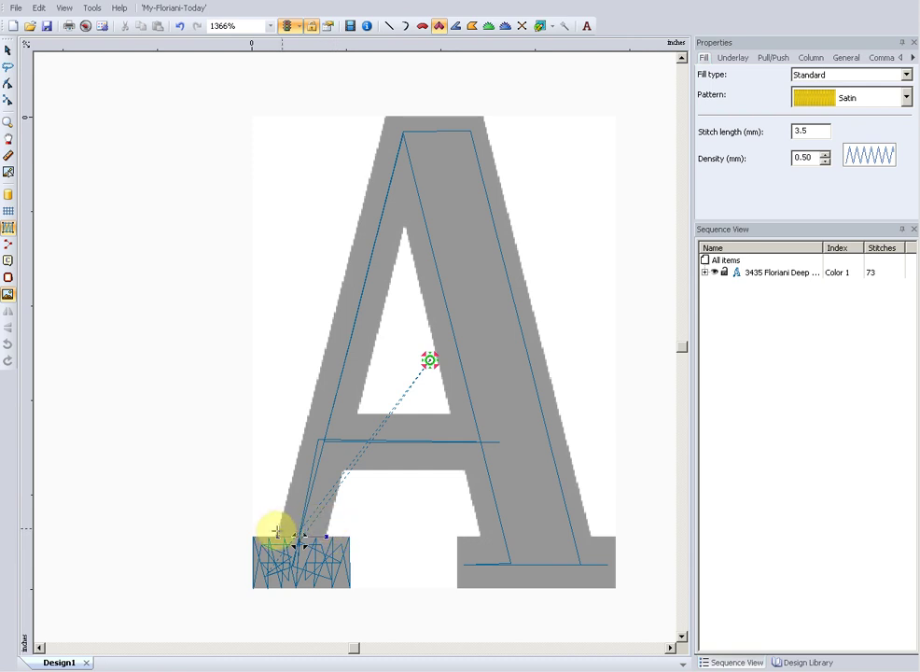
Step: Digitize a satin column over the lower left leg, from the foot up to the crossbar's upper edge
{"action": "left_click_drag", "start_coordinate": [325, 535], "coordinate": [307, 413]}
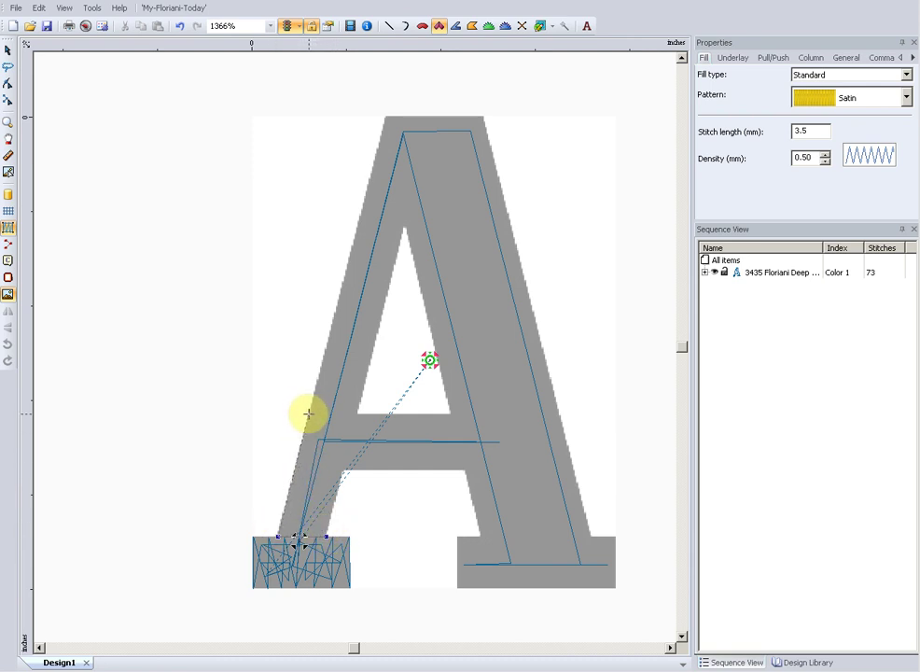
{"action": "left_click", "coordinate": [308, 413]}
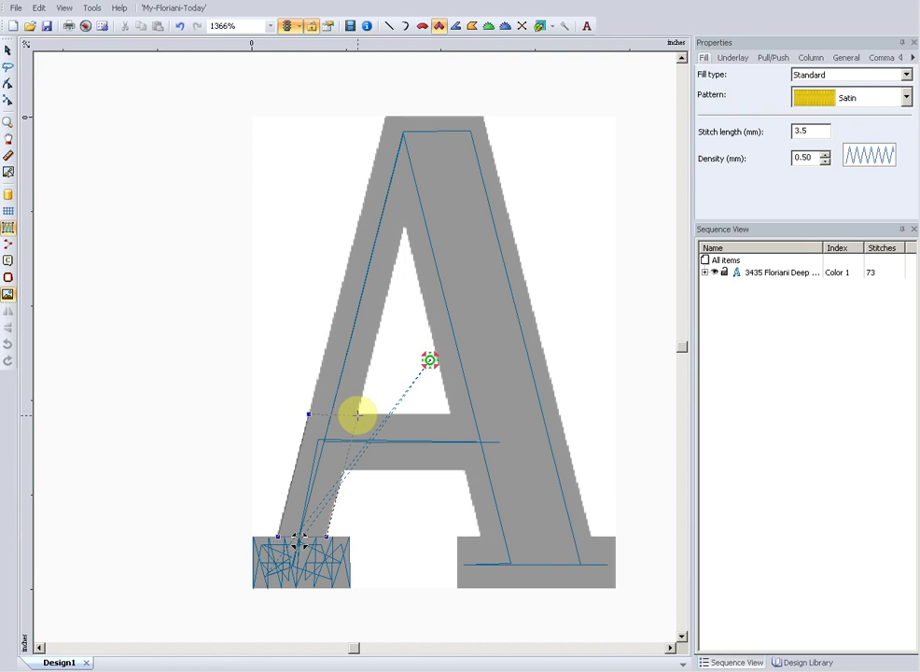
{"action": "left_click", "coordinate": [353, 415]}
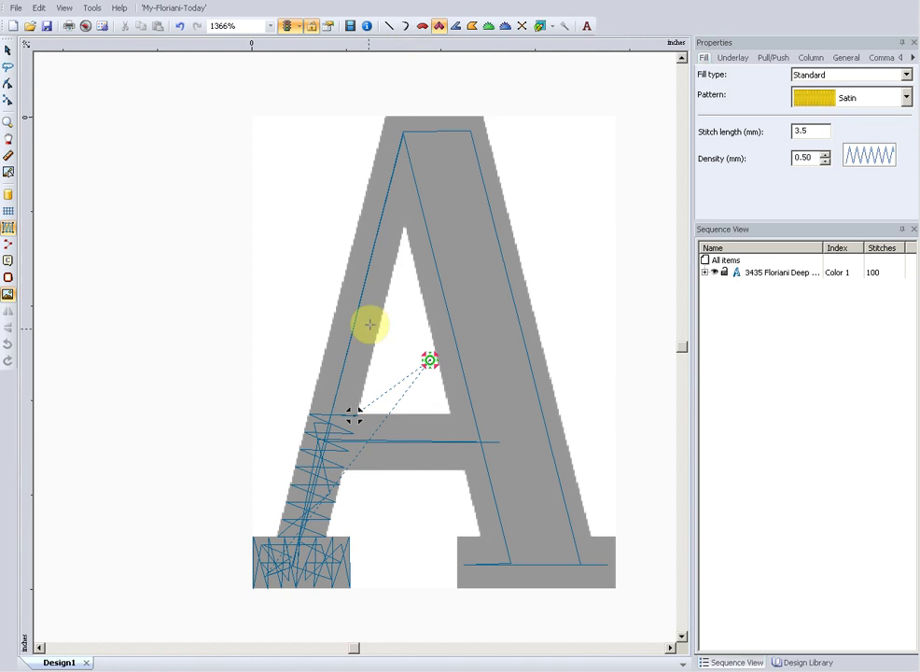
Step: Add a run-stitch path along the middle of the crossbar, from the left leg to the thick right stem
{"action": "left_click", "coordinate": [407, 27]}
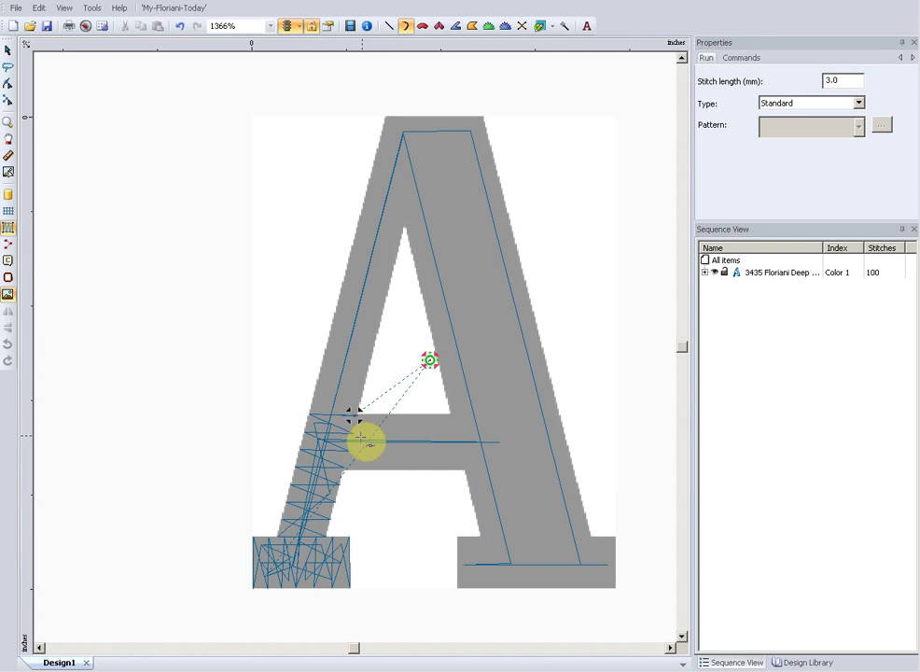
{"action": "left_click", "coordinate": [360, 438]}
{"action": "left_click", "coordinate": [409, 438]}
{"action": "left_click", "coordinate": [448, 442]}
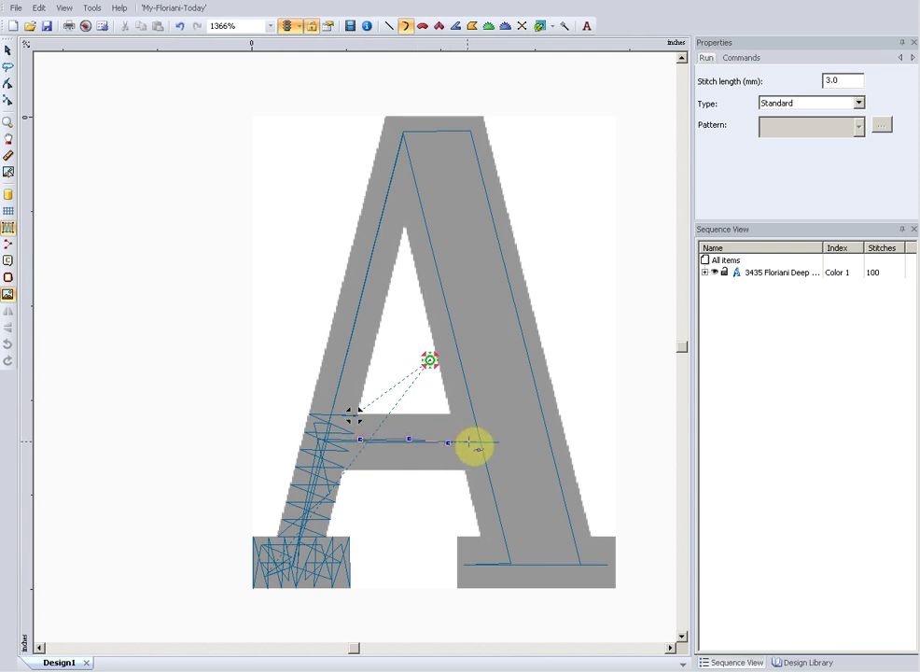
{"action": "left_click", "coordinate": [472, 441]}
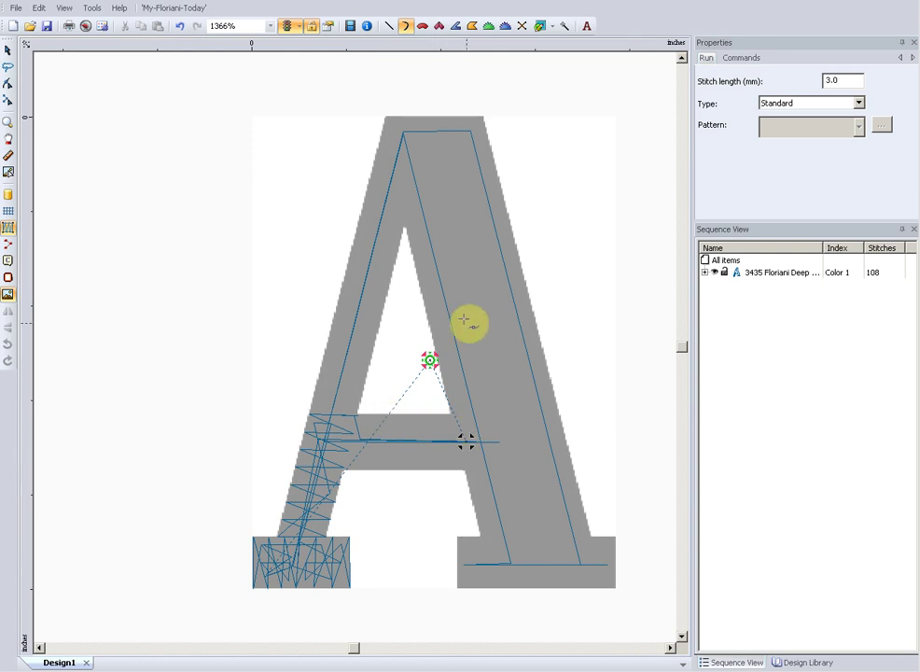
Step: Digitize a satin column over the crossbar, from the thick right stem back to the left leg
{"action": "left_click", "coordinate": [439, 25]}
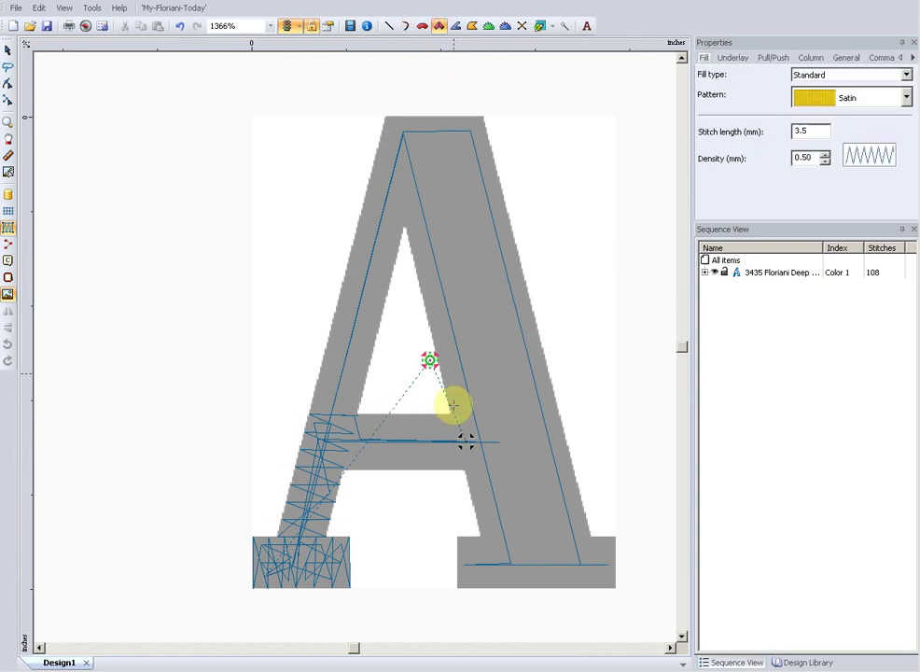
{"action": "left_click", "coordinate": [464, 470]}
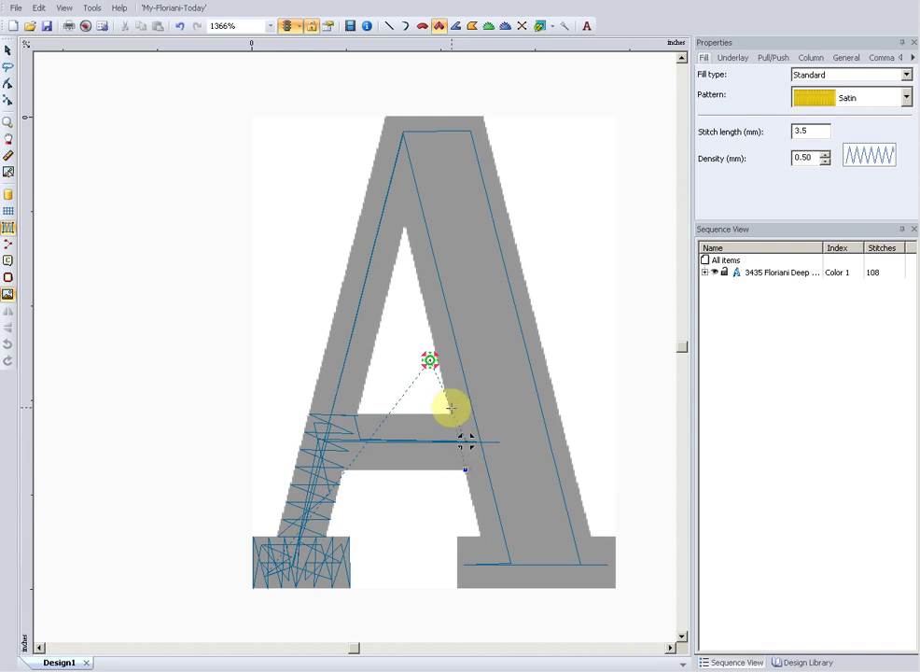
{"action": "left_click", "coordinate": [450, 411]}
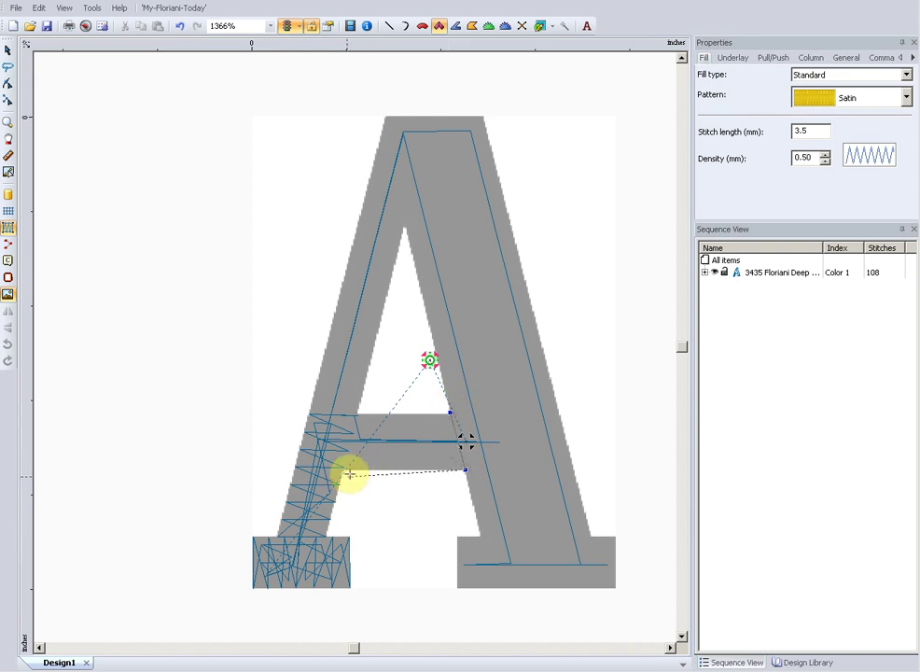
{"action": "left_click", "coordinate": [342, 470]}
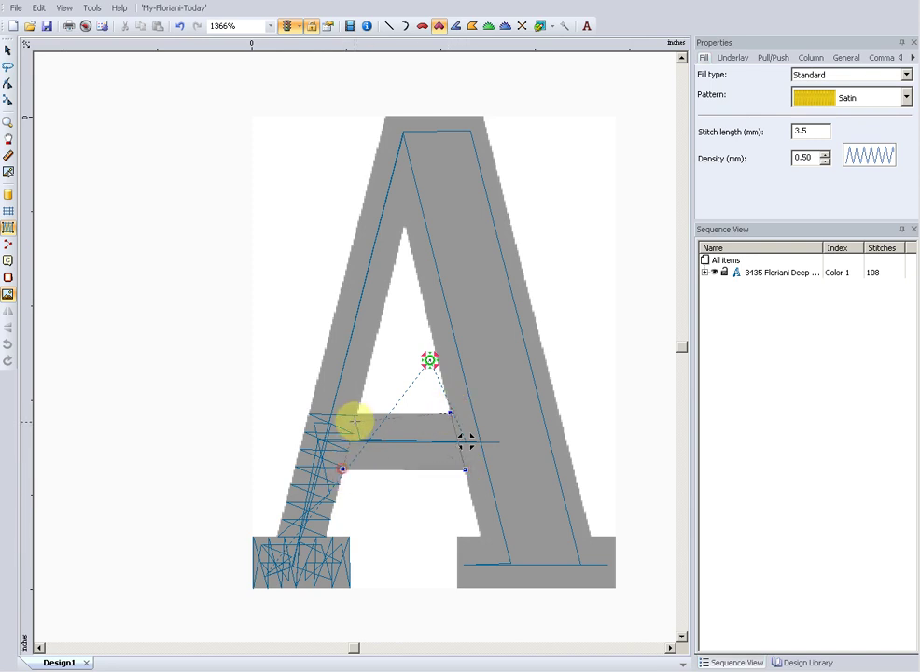
{"action": "left_click", "coordinate": [354, 414]}
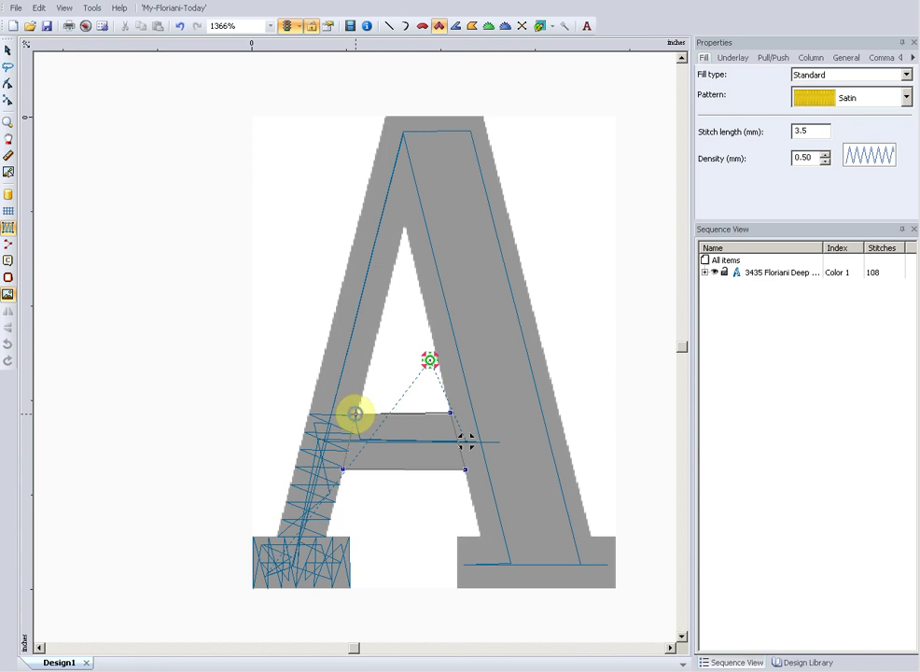
{"action": "key", "text": "Return"}
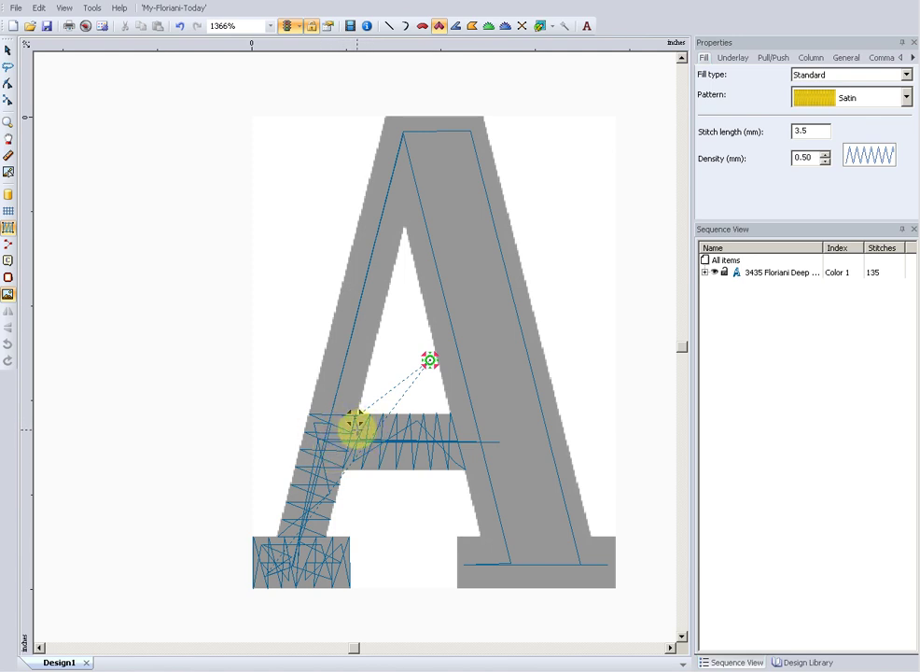
Step: Digitize a satin column over the upper left leg, from the crossbar's upper edge to the peak of the inner triangle
{"action": "left_click", "coordinate": [307, 414]}
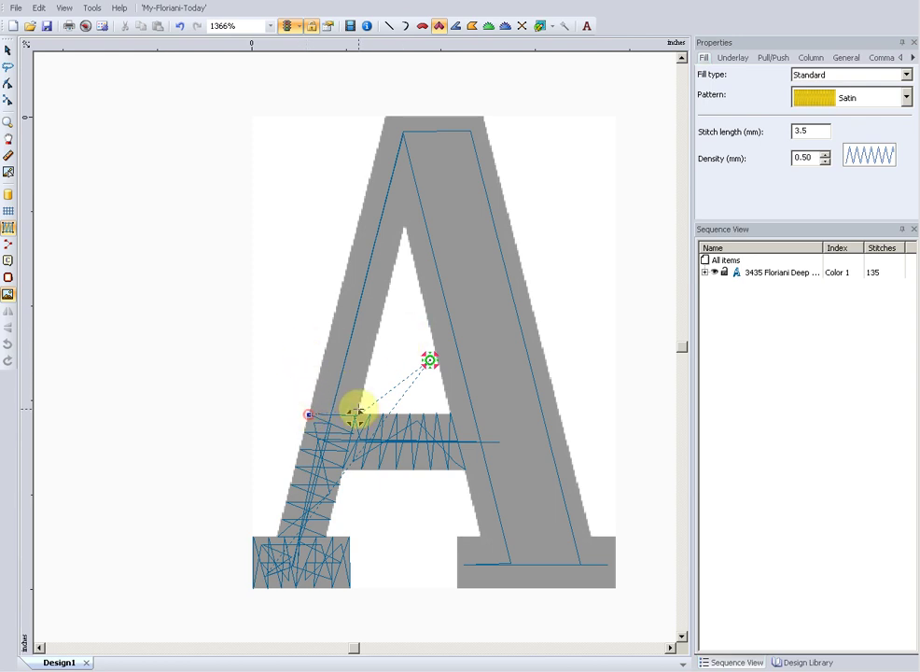
{"action": "left_click", "coordinate": [360, 414]}
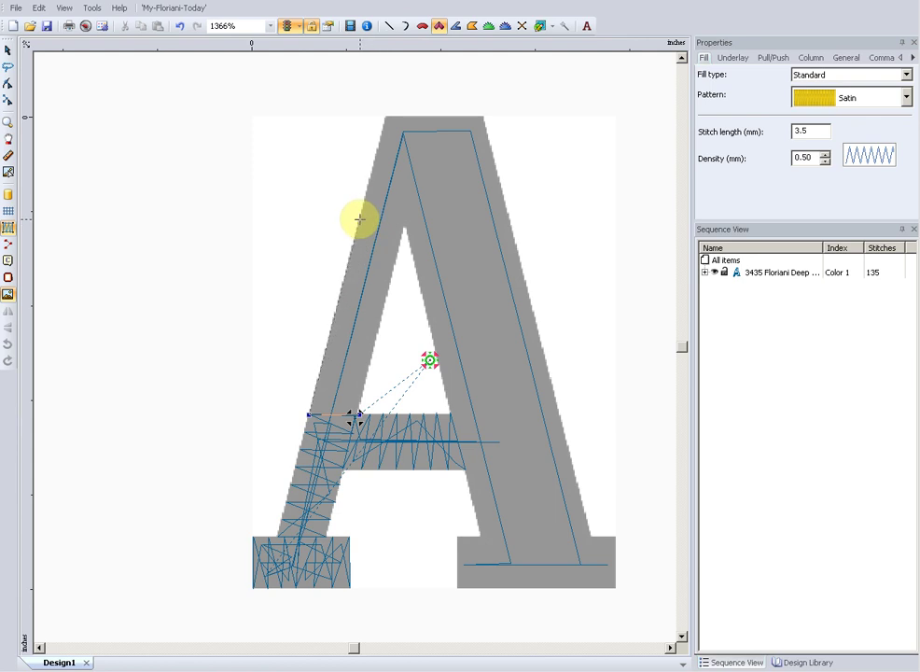
{"action": "left_click", "coordinate": [359, 224]}
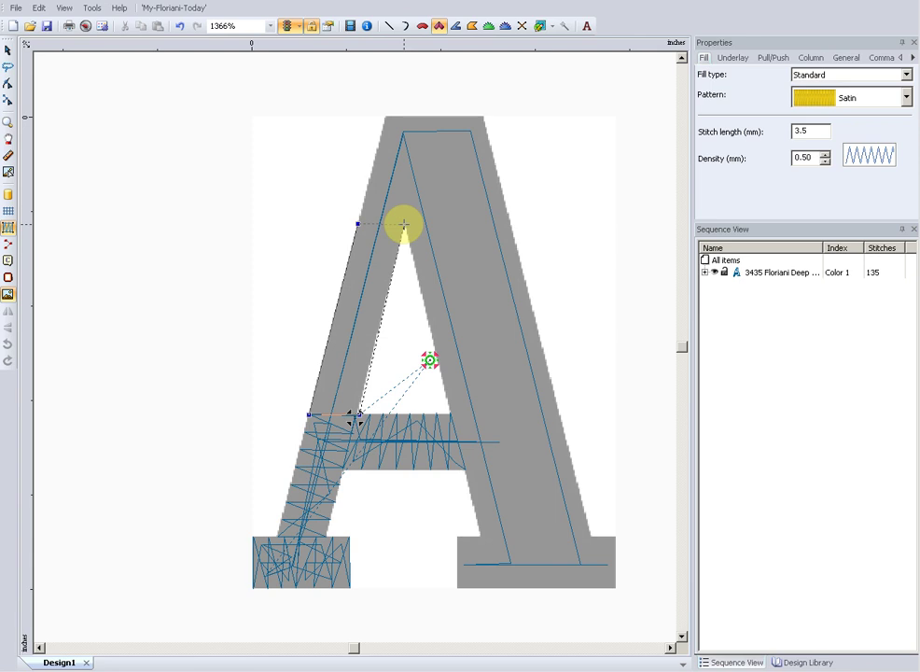
{"action": "left_click", "coordinate": [403, 224]}
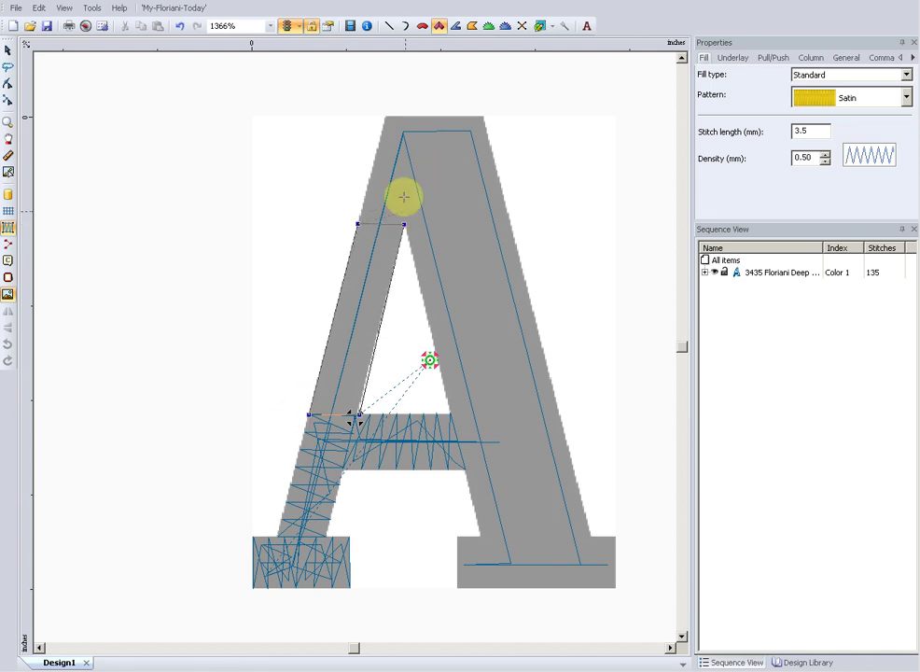
{"action": "key", "text": "Return"}
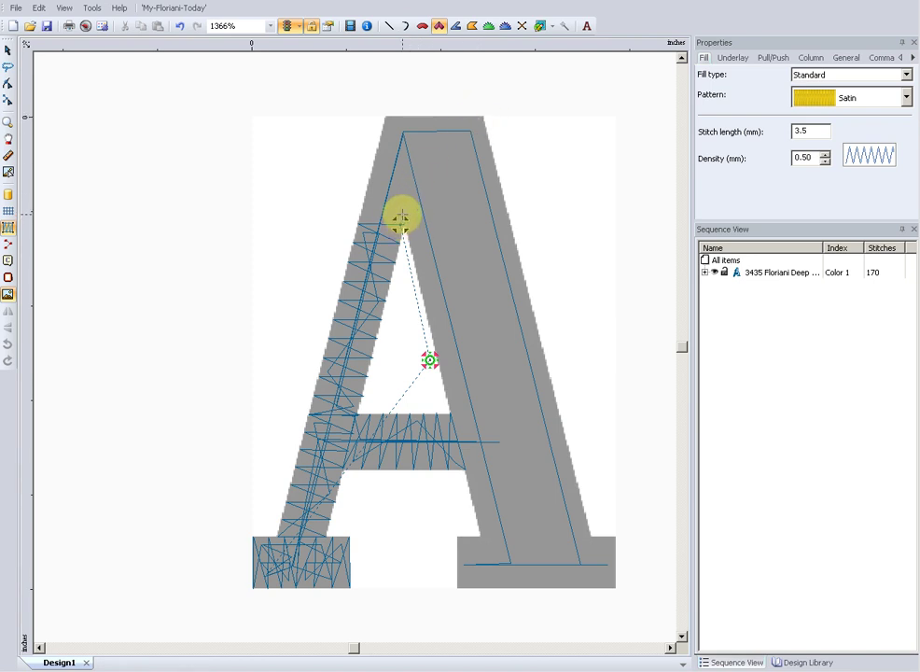
Step: Digitize a satin column across the A's full-width top, from its upper edge down to the inner triangle's peak
{"action": "left_click", "coordinate": [482, 117]}
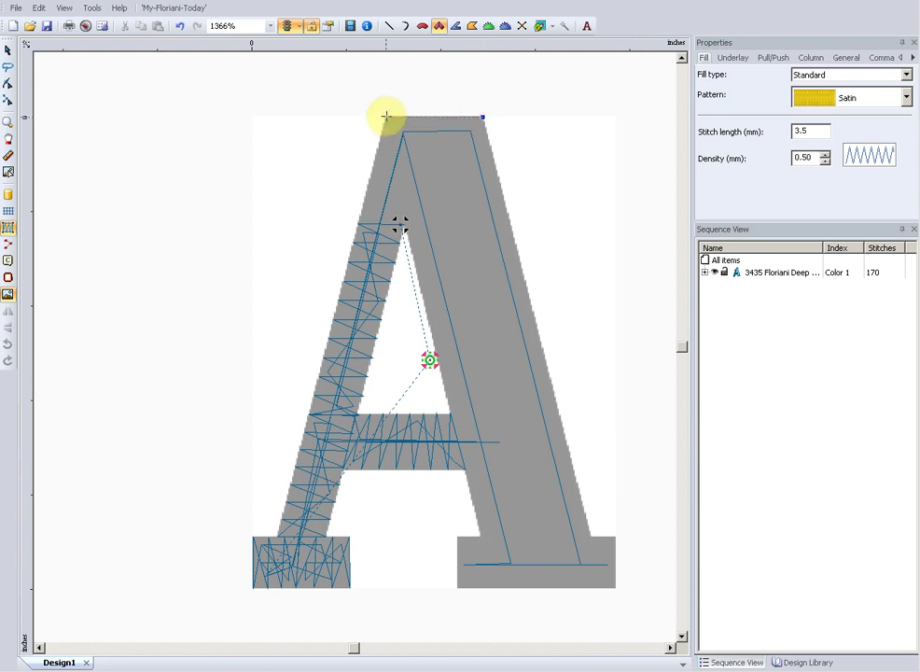
{"action": "left_click", "coordinate": [386, 115]}
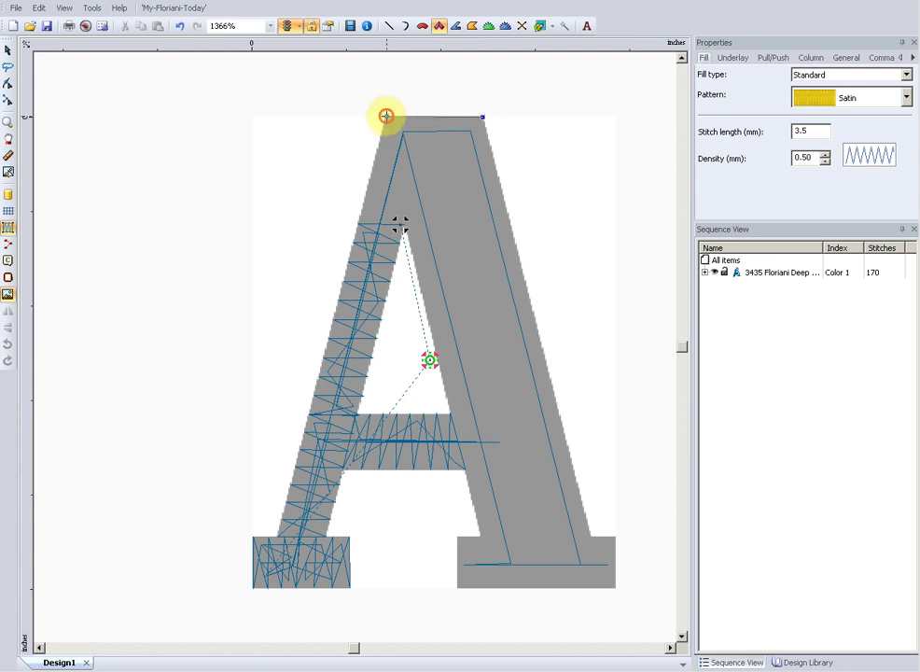
{"action": "left_click", "coordinate": [509, 226]}
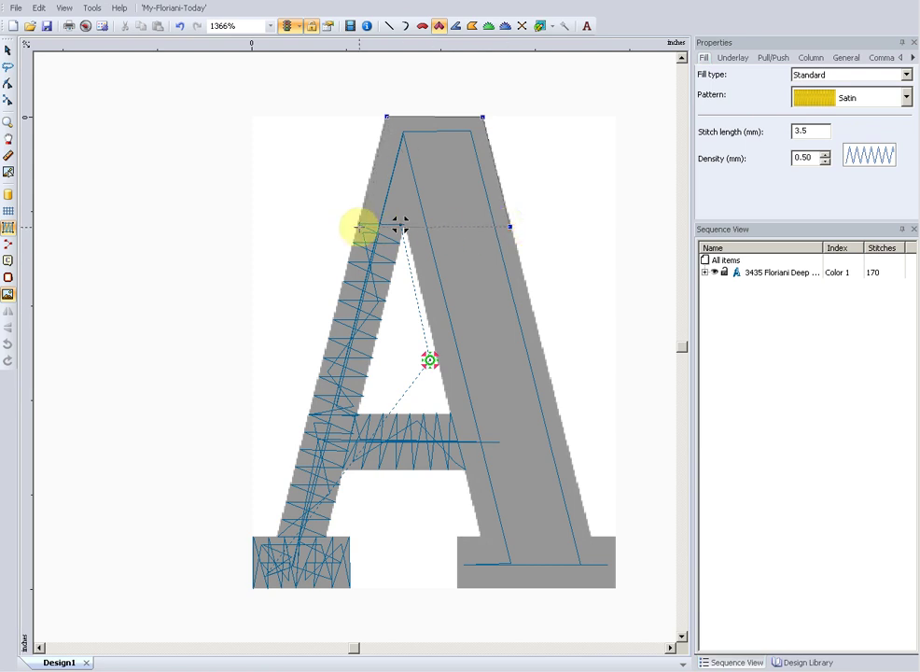
{"action": "left_click", "coordinate": [360, 225]}
{"action": "key", "text": "Return"}
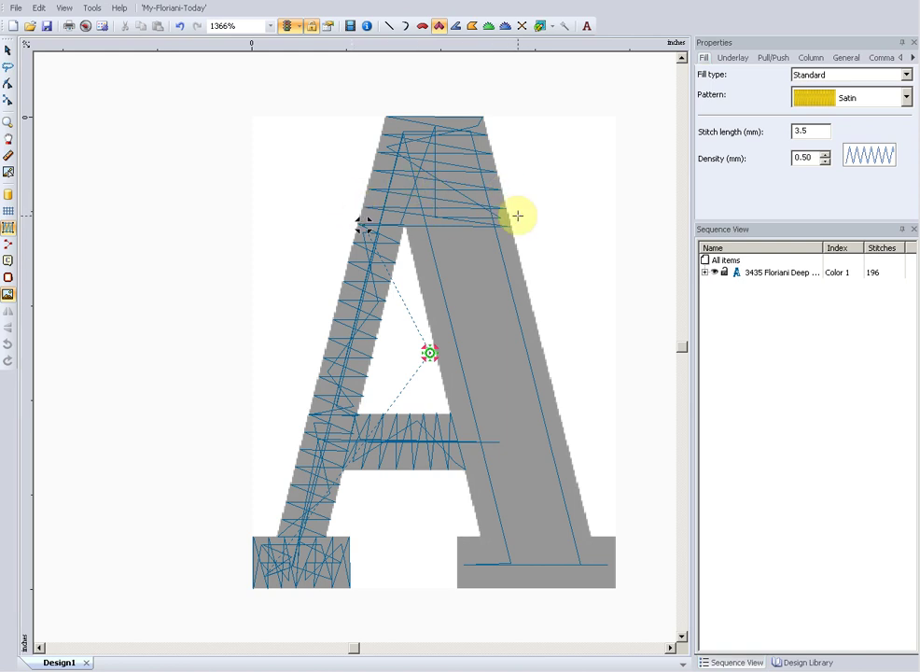
Step: Digitize a satin column over the thick right stem, from the inner triangle's peak down to the crossbar's lower edge
{"action": "left_click", "coordinate": [404, 225]}
{"action": "left_click", "coordinate": [511, 225]}
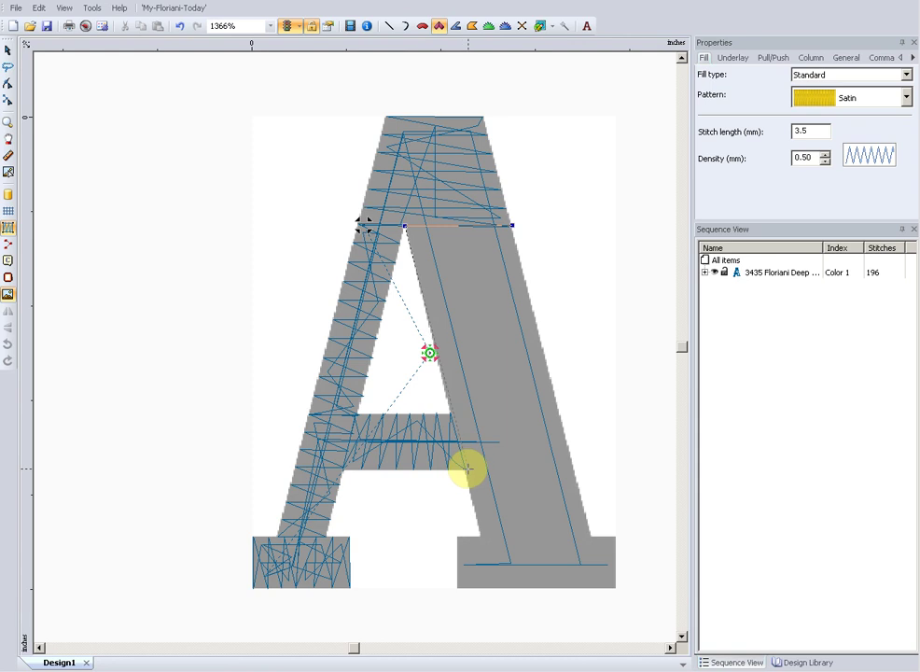
{"action": "left_click", "coordinate": [463, 469]}
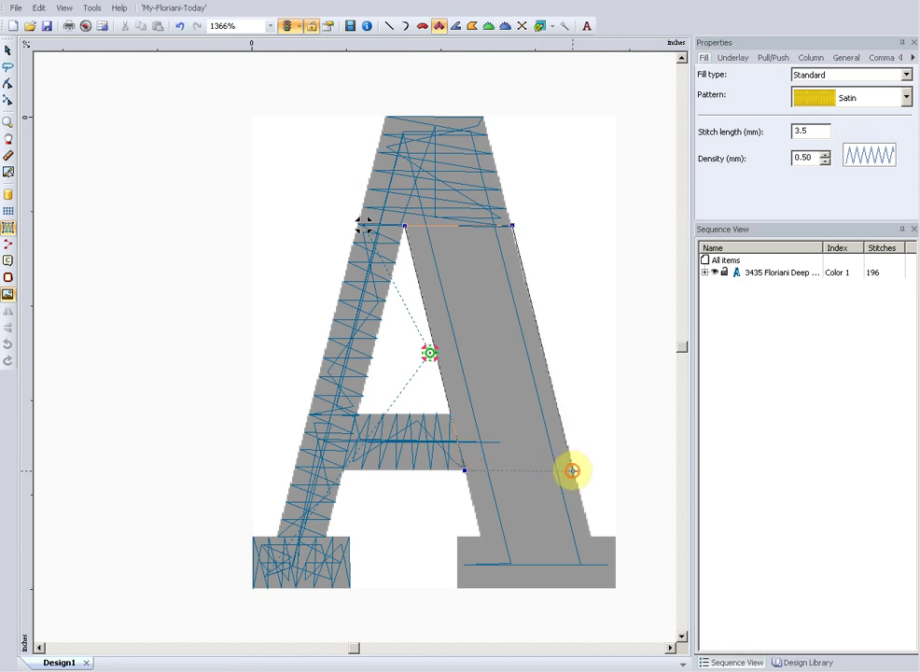
{"action": "left_click", "coordinate": [572, 470]}
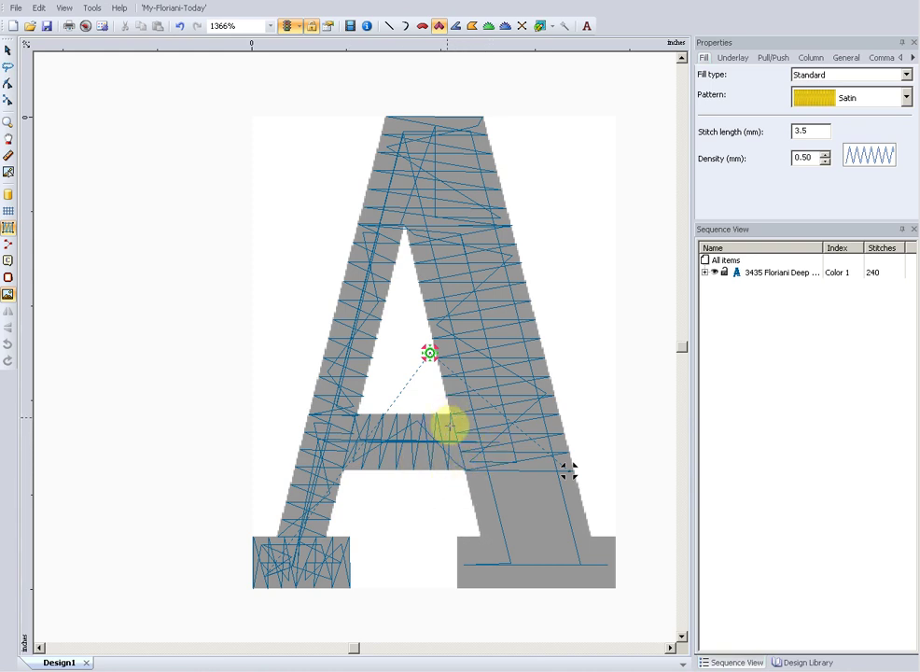
Step: Add manual stitches along the right stem's inner edge, from the crossbar's lower edge to its upper edge and back
{"action": "left_click", "coordinate": [389, 26]}
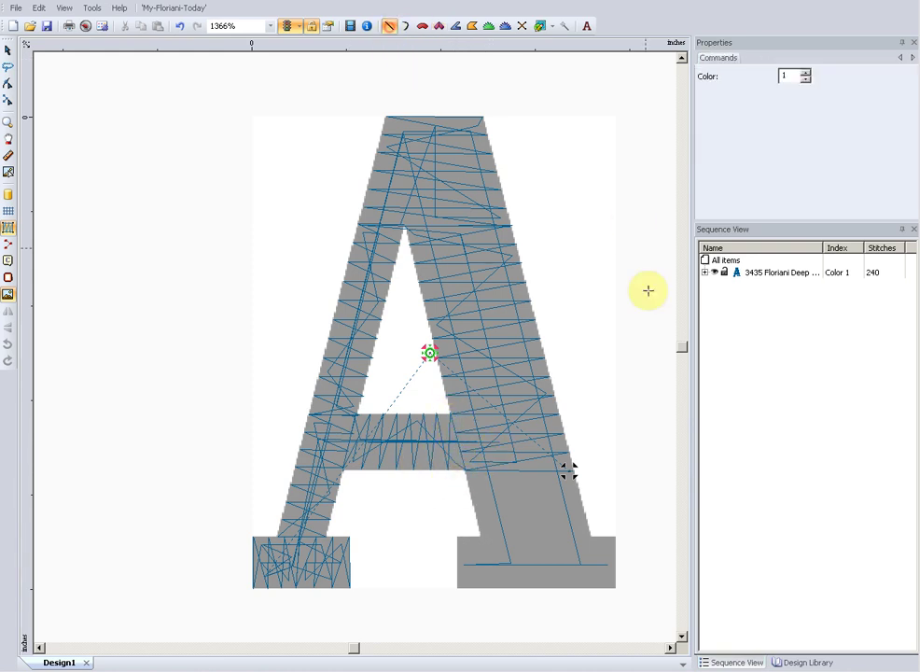
{"action": "left_click", "coordinate": [465, 470]}
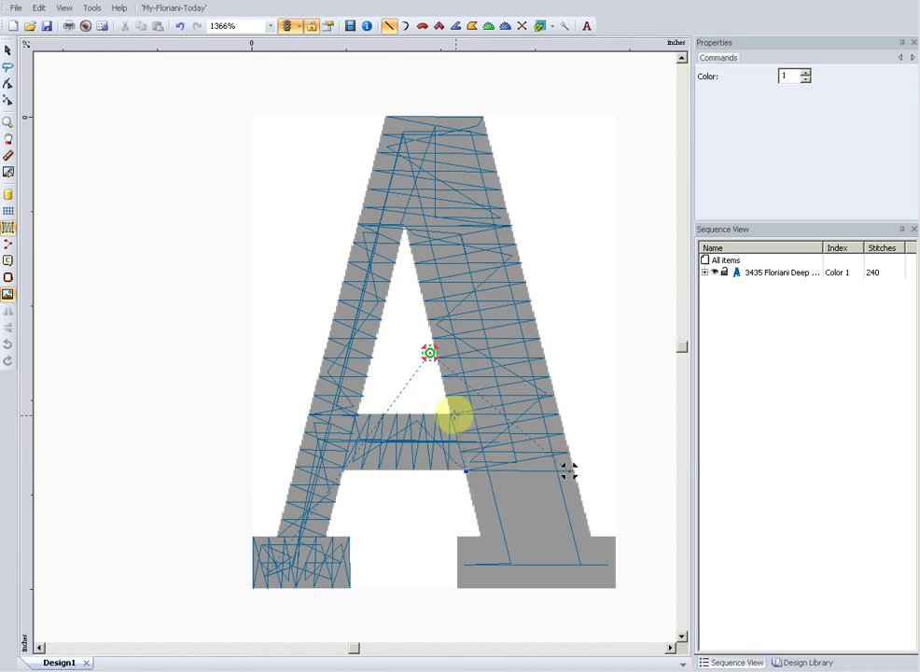
{"action": "left_click", "coordinate": [448, 411]}
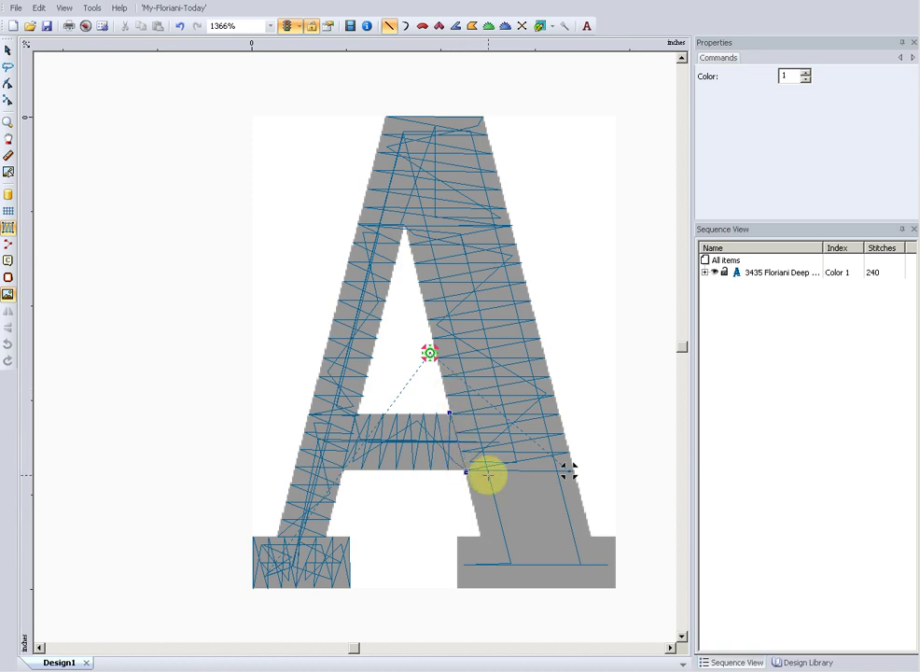
{"action": "left_click", "coordinate": [465, 471]}
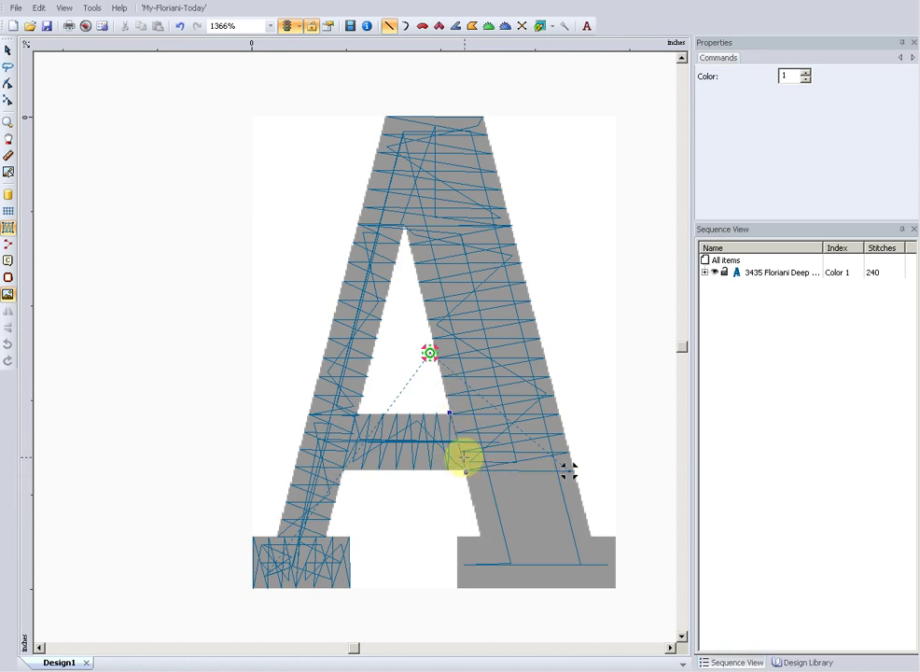
{"action": "left_click", "coordinate": [447, 409]}
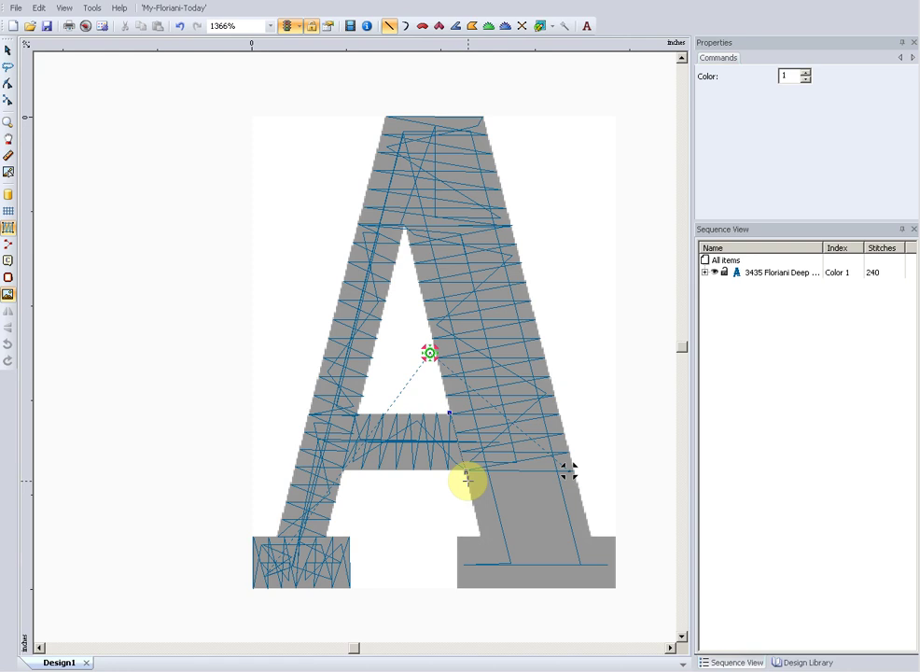
Step: Digitize a satin column over the lower right stem, from the crossbar's lower edge, fanning its stitch angle into the right foot
{"action": "left_click", "coordinate": [439, 25]}
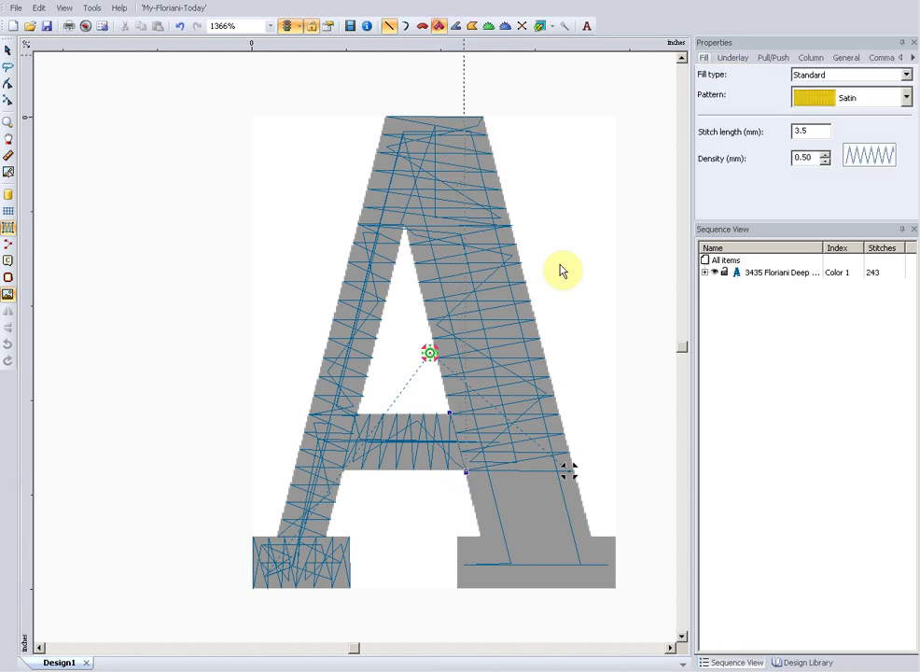
{"action": "left_click", "coordinate": [465, 471]}
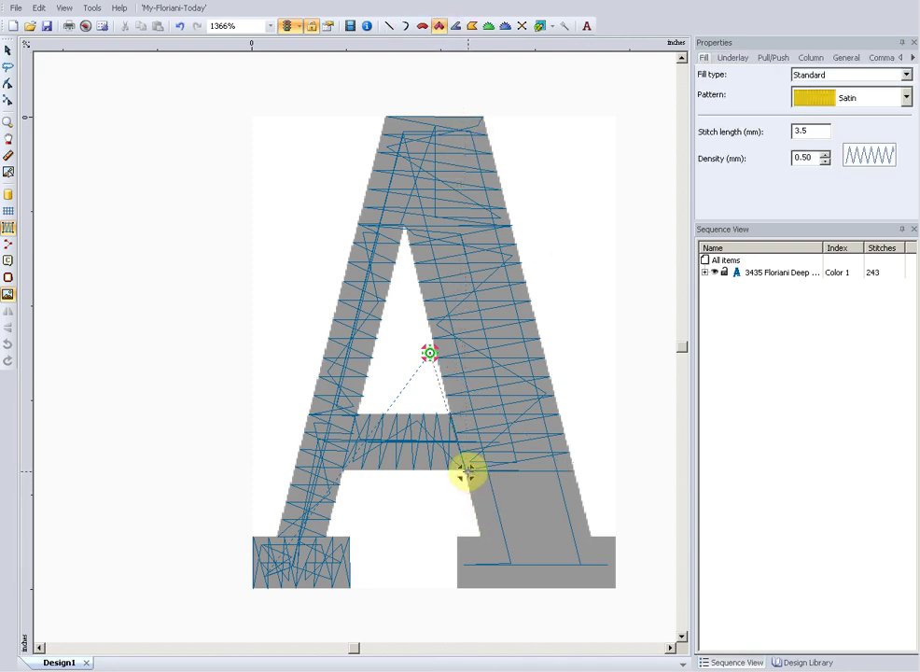
{"action": "left_click", "coordinate": [571, 469]}
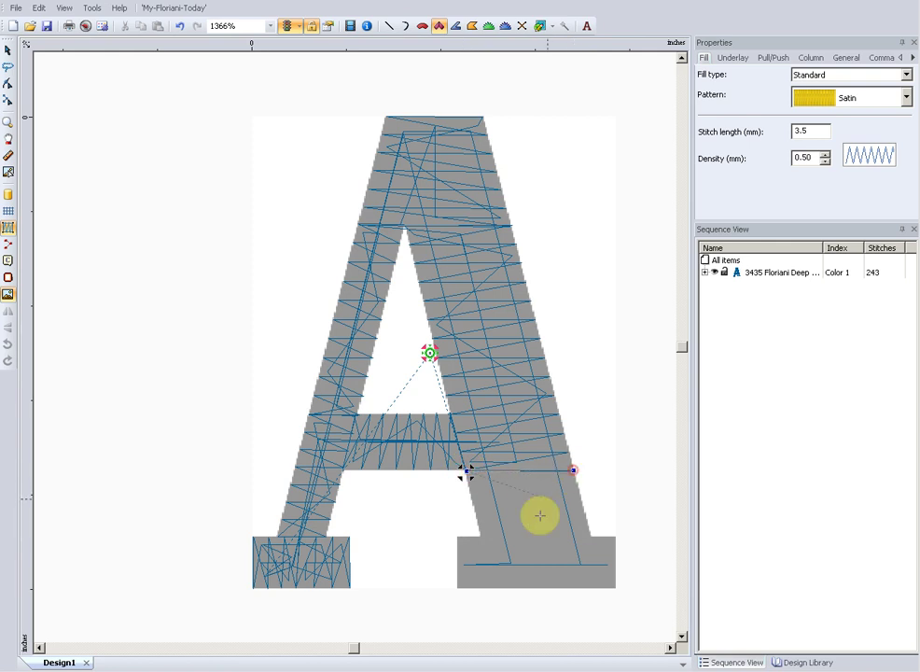
{"action": "left_click", "coordinate": [485, 552]}
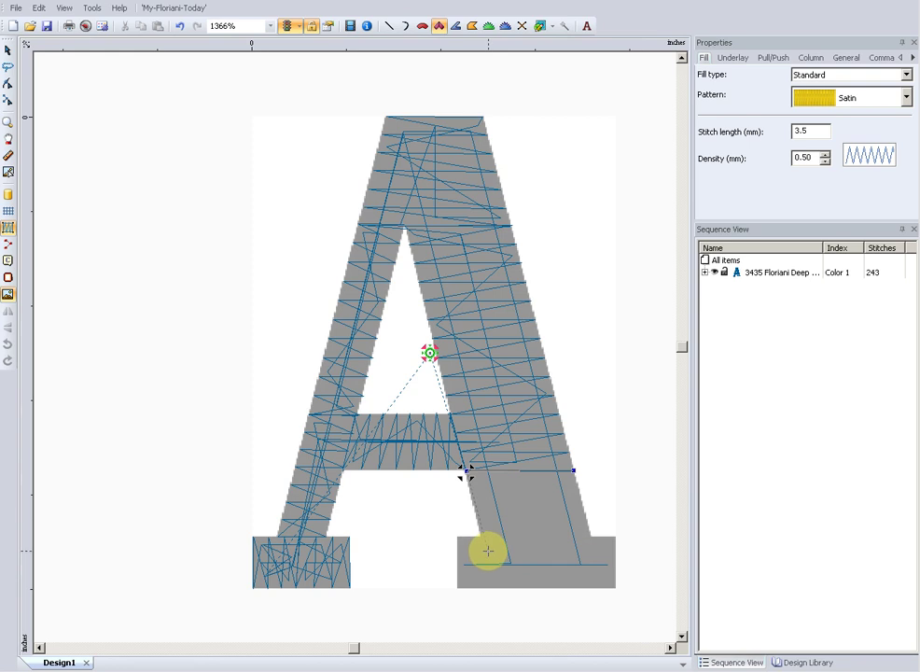
{"action": "left_click", "coordinate": [486, 548]}
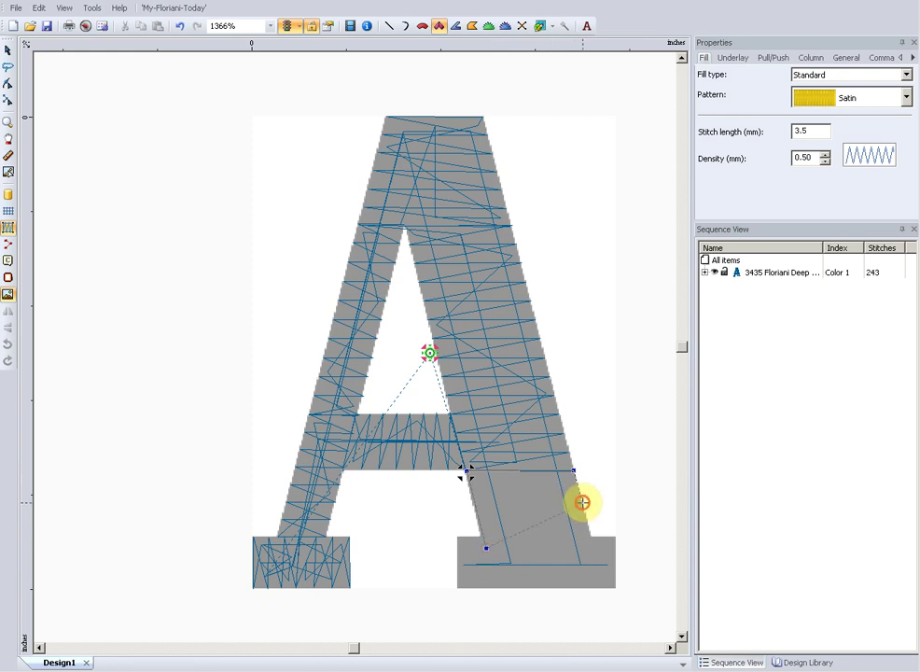
{"action": "left_click", "coordinate": [583, 502]}
{"action": "left_click", "coordinate": [533, 564]}
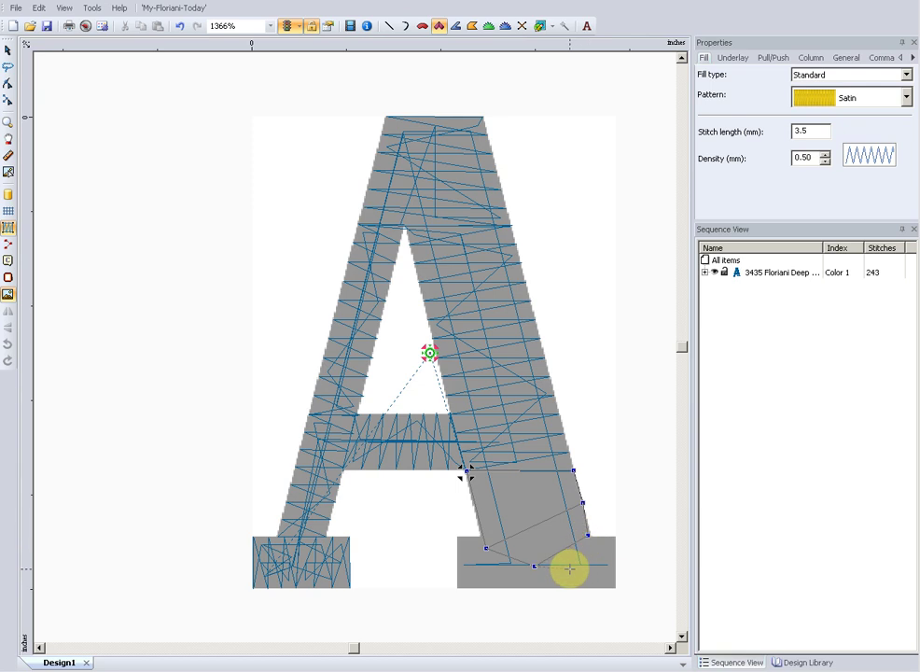
{"action": "left_click", "coordinate": [568, 568]}
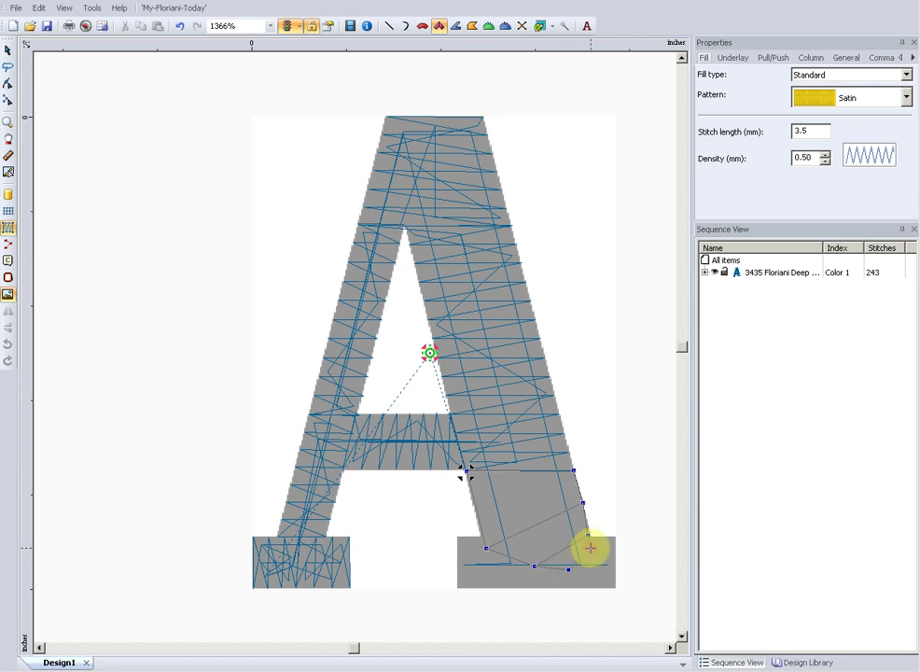
{"action": "key", "text": "Return"}
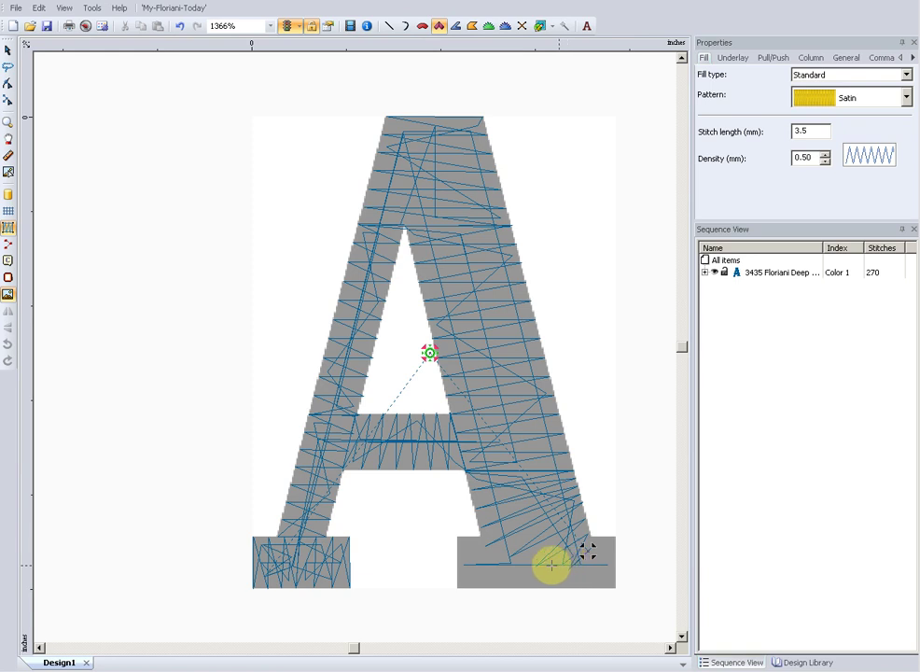
Step: Digitize a satin column over the whole right foot, from its inner edge to its outer edge
{"action": "left_click", "coordinate": [457, 535]}
{"action": "left_click", "coordinate": [457, 586]}
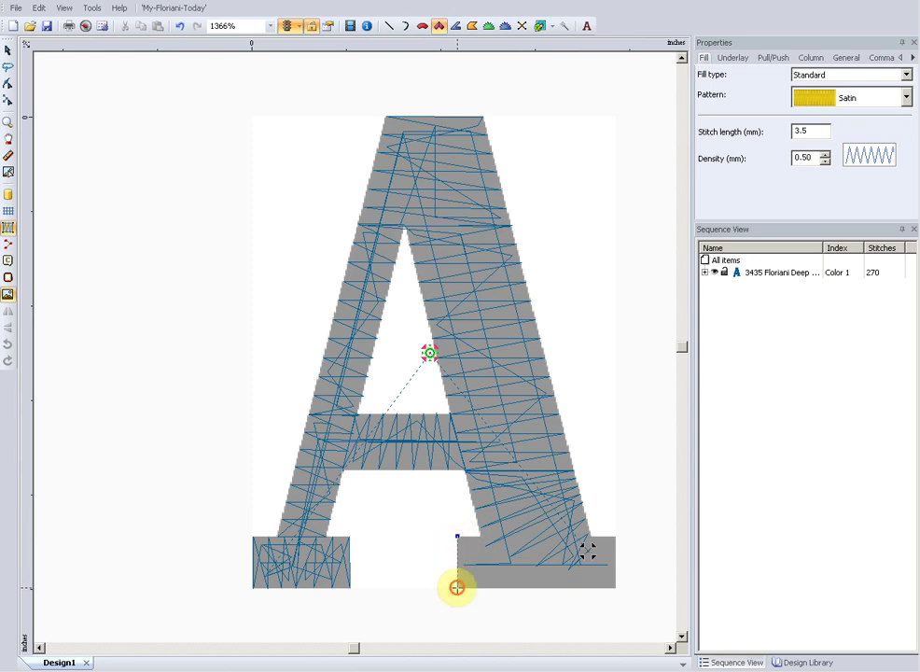
{"action": "left_click", "coordinate": [616, 536]}
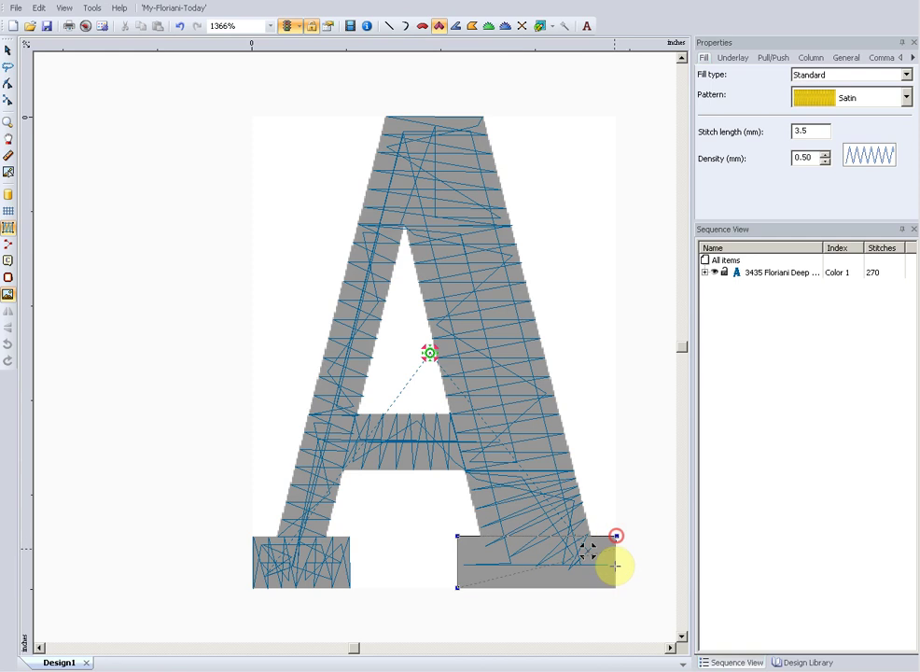
{"action": "left_click", "coordinate": [615, 585]}
{"action": "key", "text": "Return"}
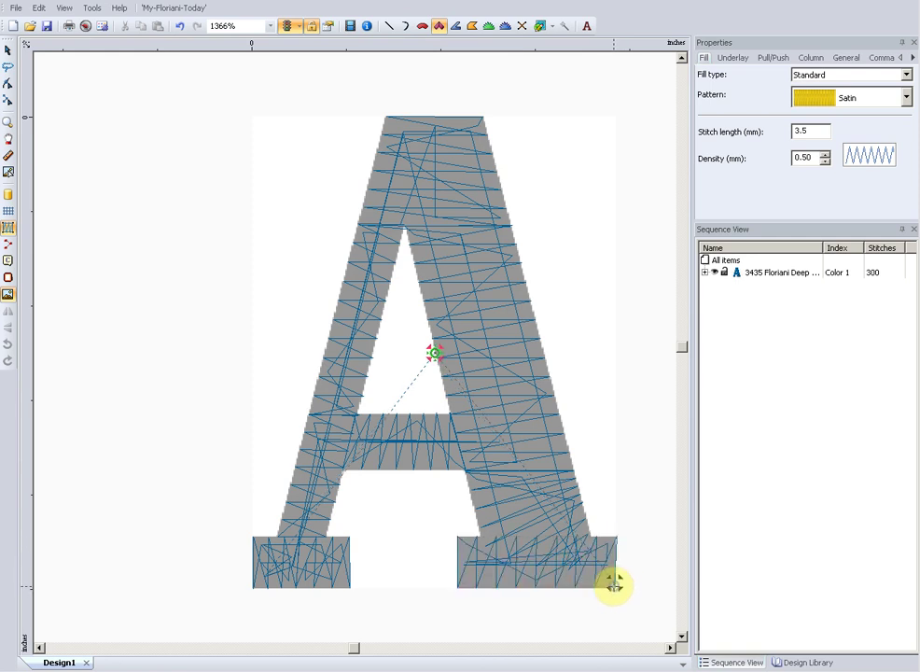